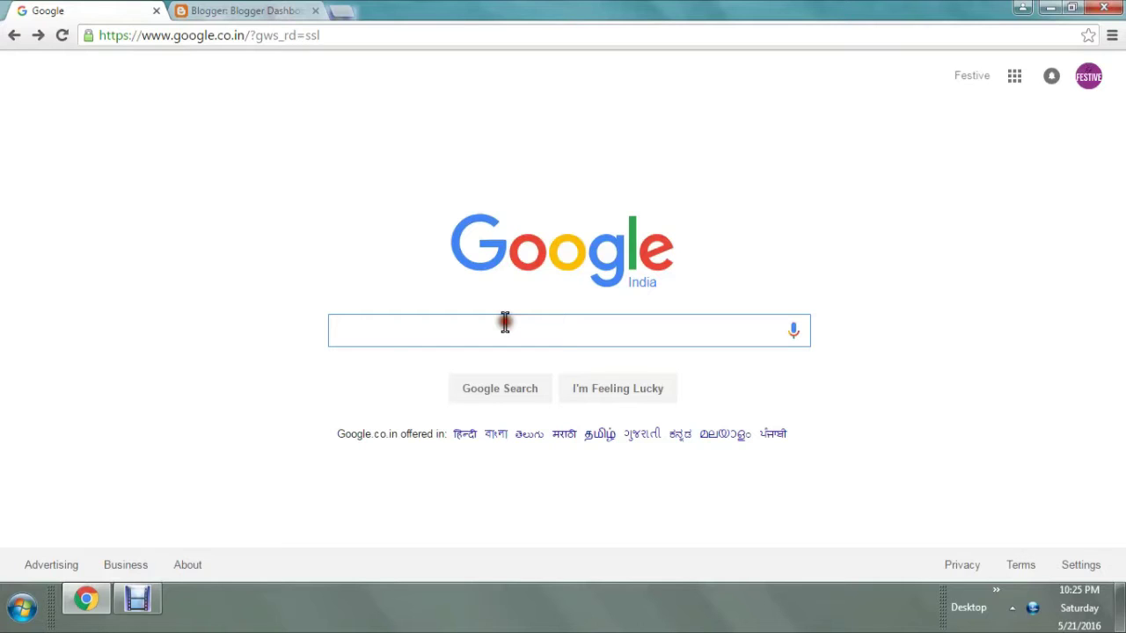
- Search Google for 'Facebook for developers'
left_click(505, 322)
type("Facebook for")
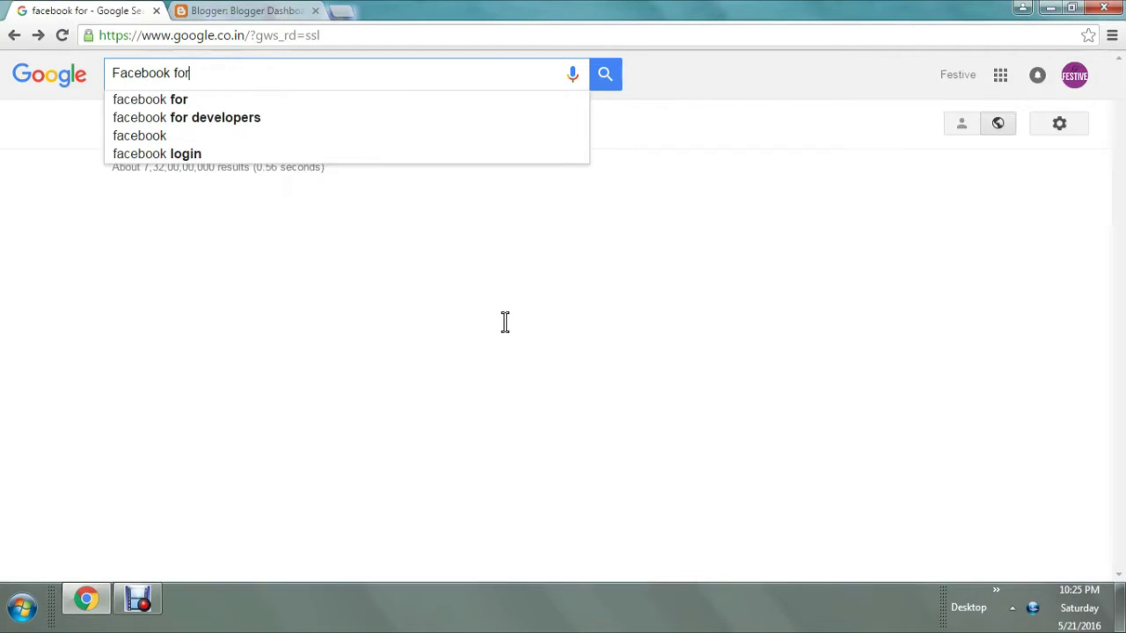
type(" develop")
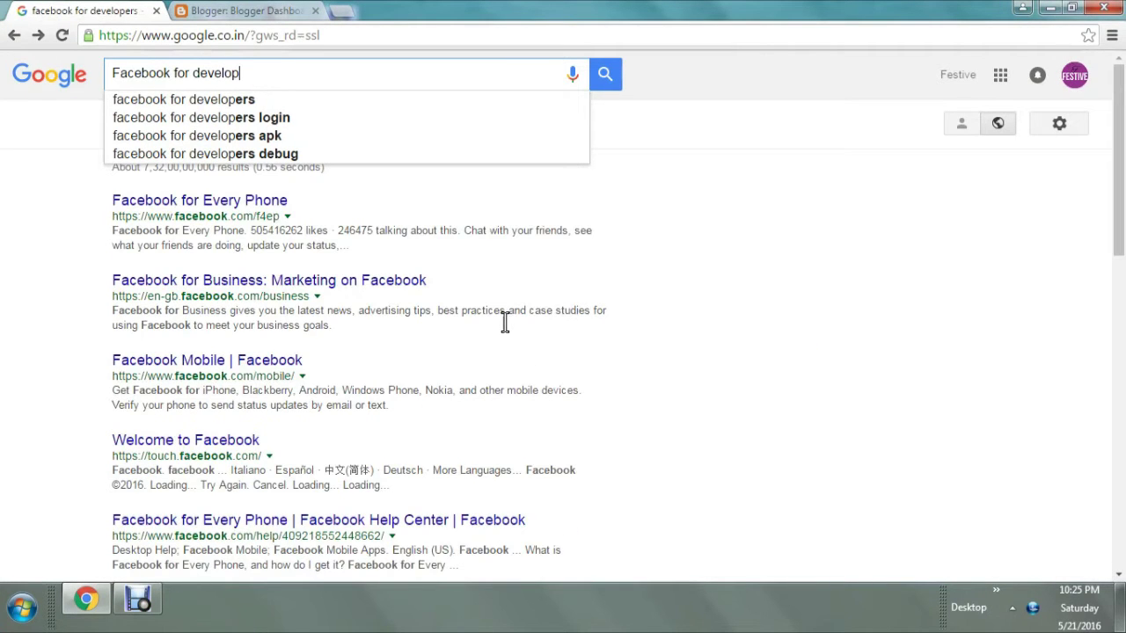
type("ers")
left_click(221, 99)
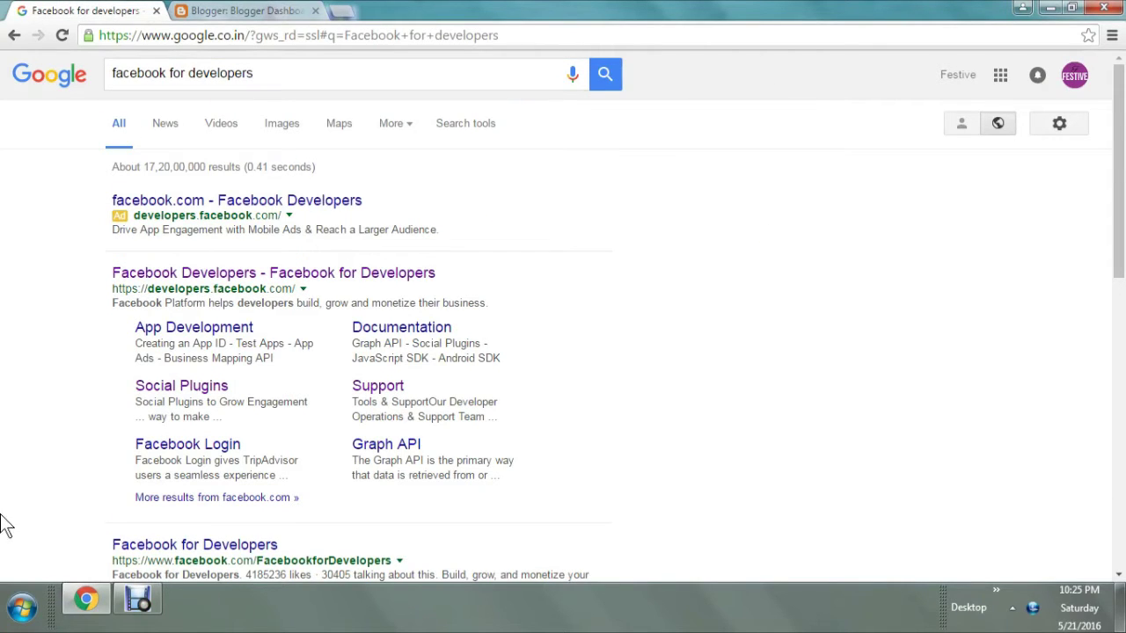
- Open developers.facebook.com and search it for 'Like button' to reach the Like Button docs
left_click(295, 275)
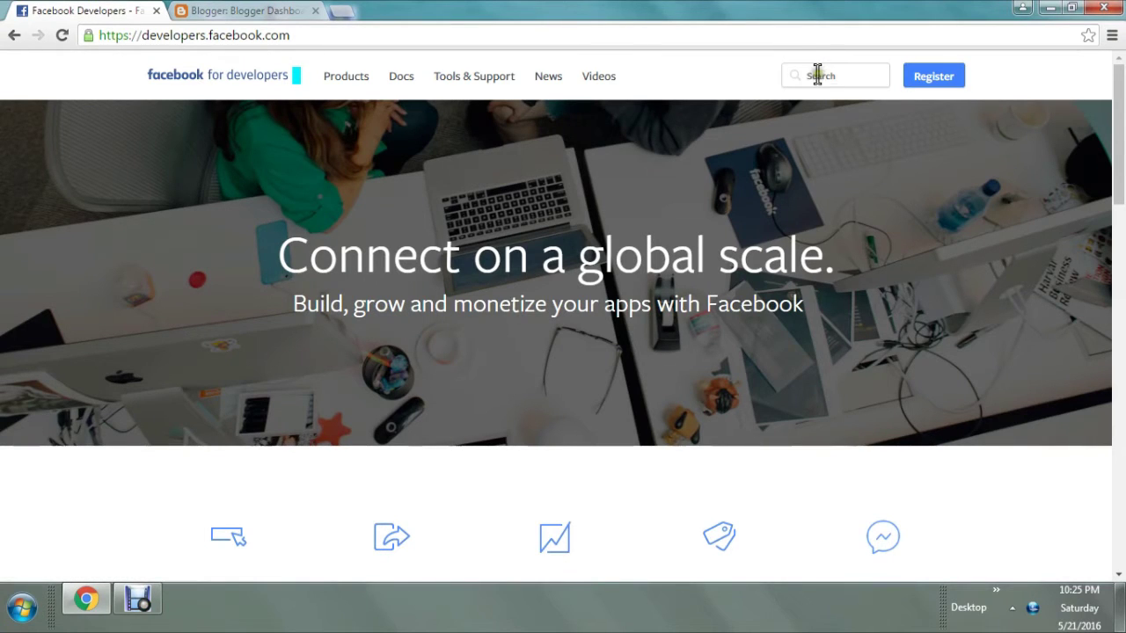
left_click(817, 76)
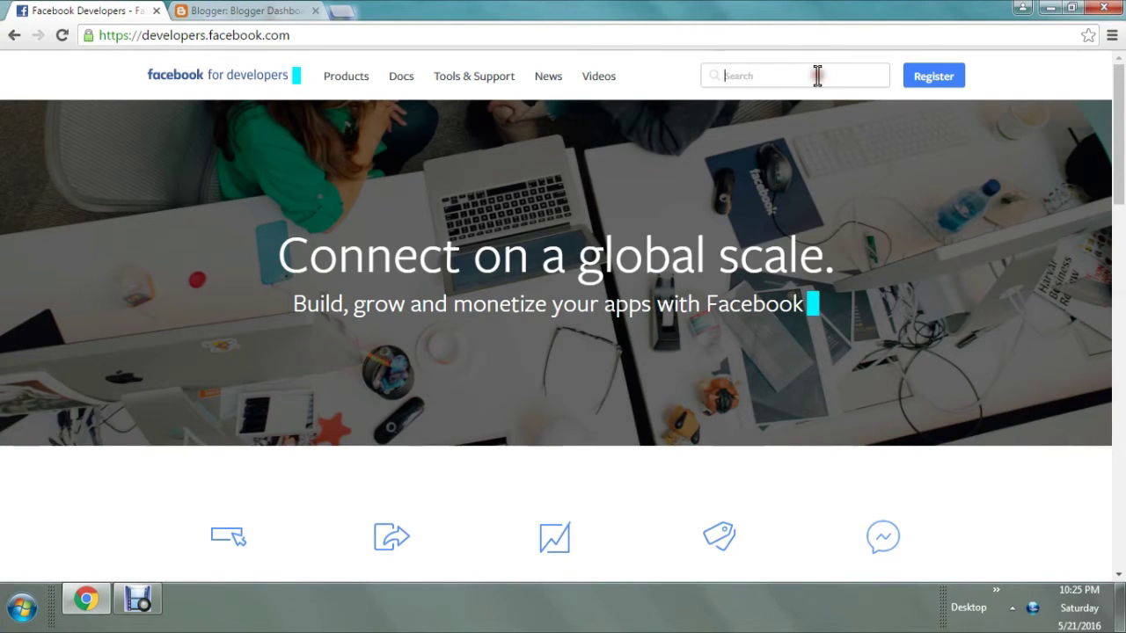
type("Like ")
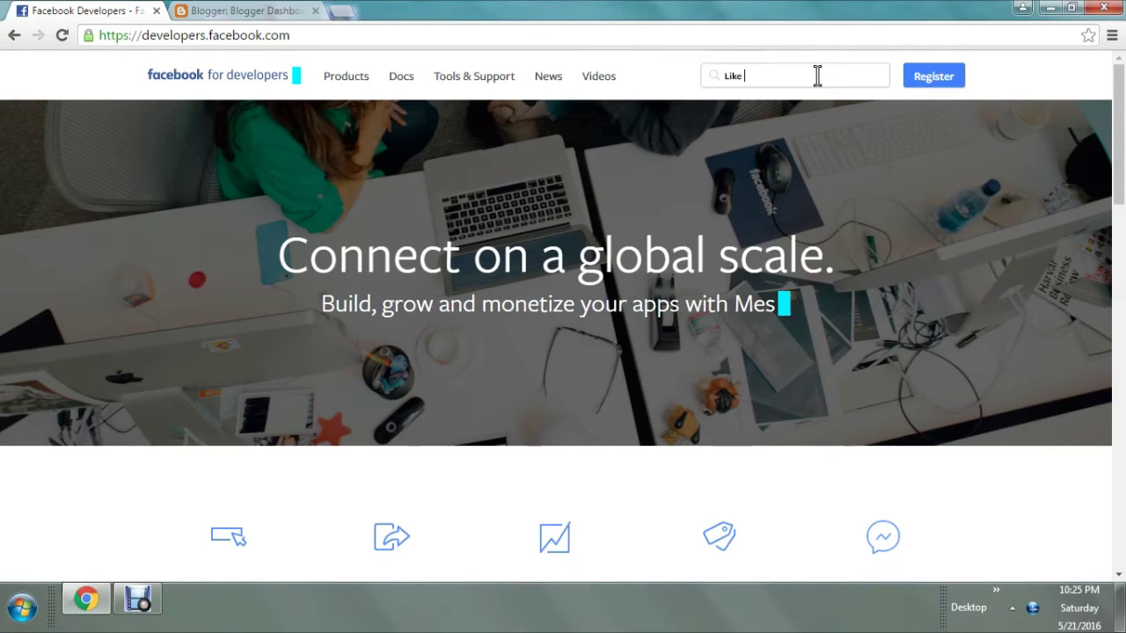
type("button")
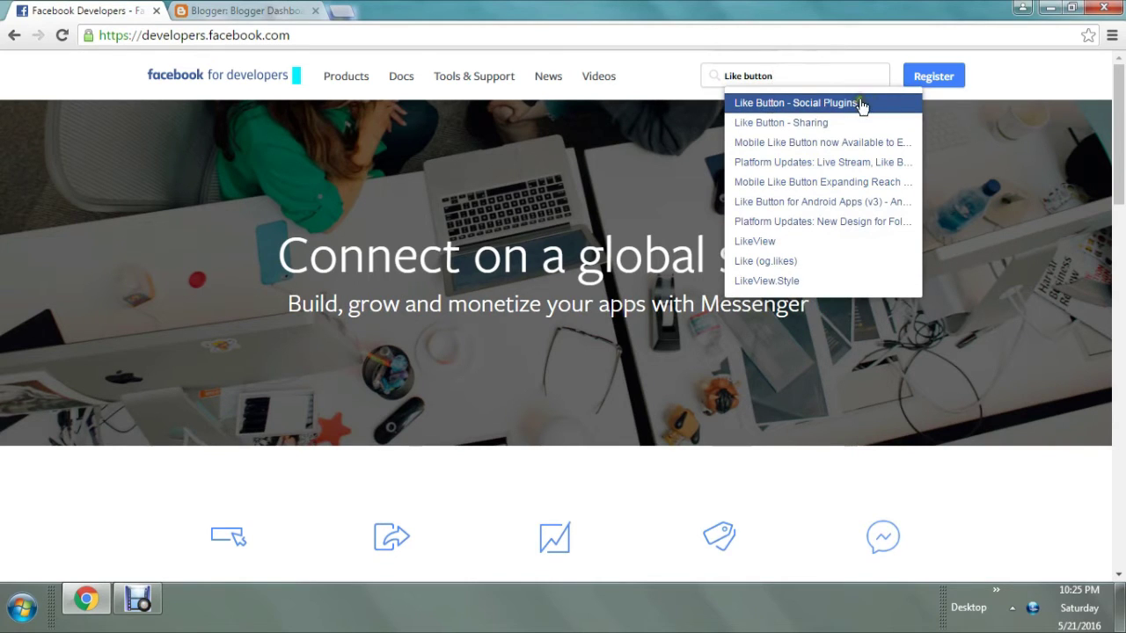
left_click(825, 105)
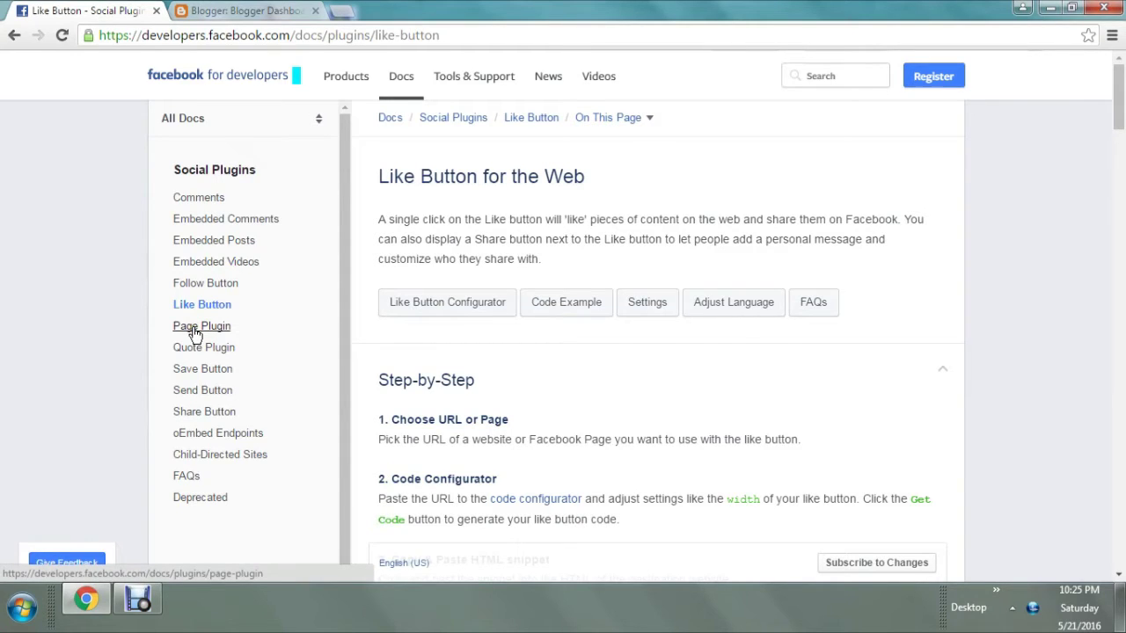
- Open the Page Plugin documentation and scroll down to its configurator form
left_click(193, 332)
left_click(193, 332)
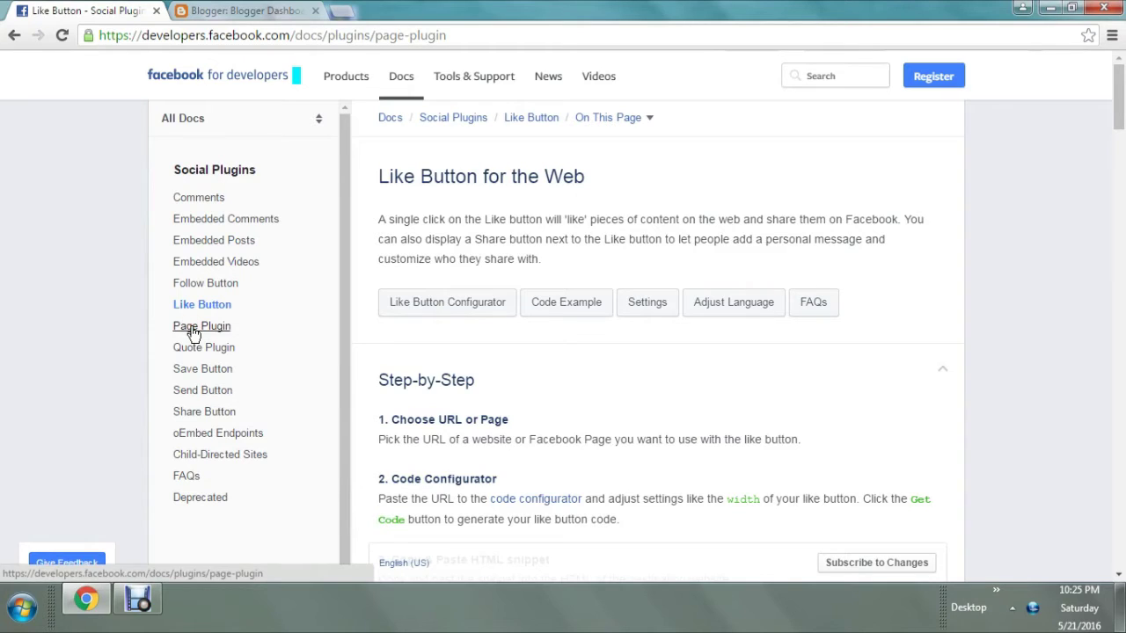
left_click(72, 182)
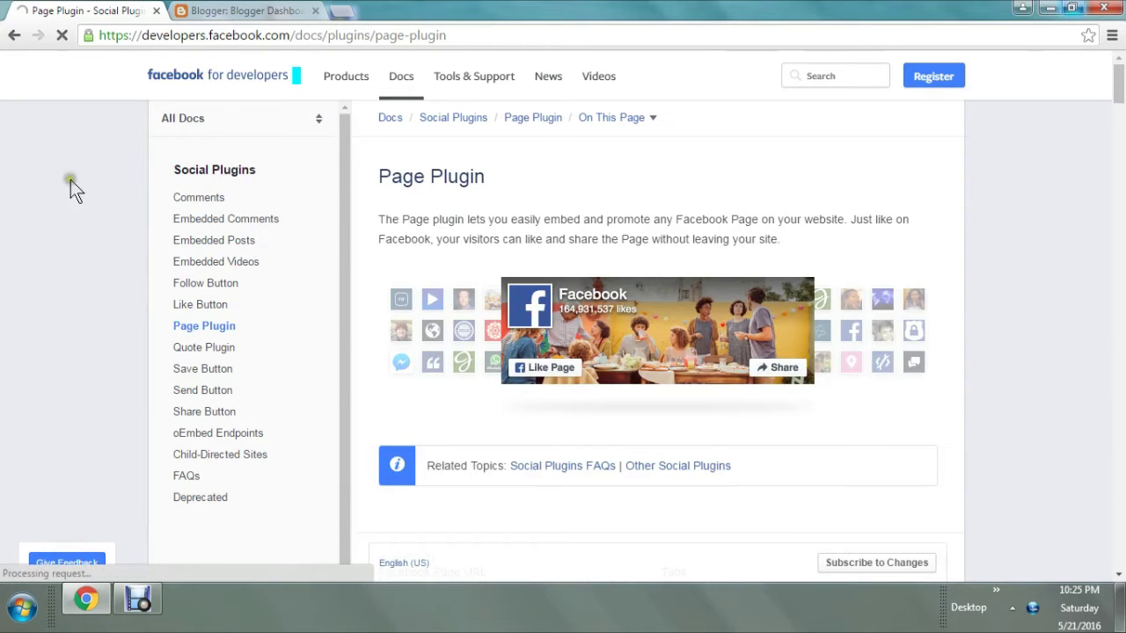
mouse_move(1120, 111)
left_mouse_down()
mouse_move(1121, 138)
mouse_move(1121, 114)
left_mouse_up()
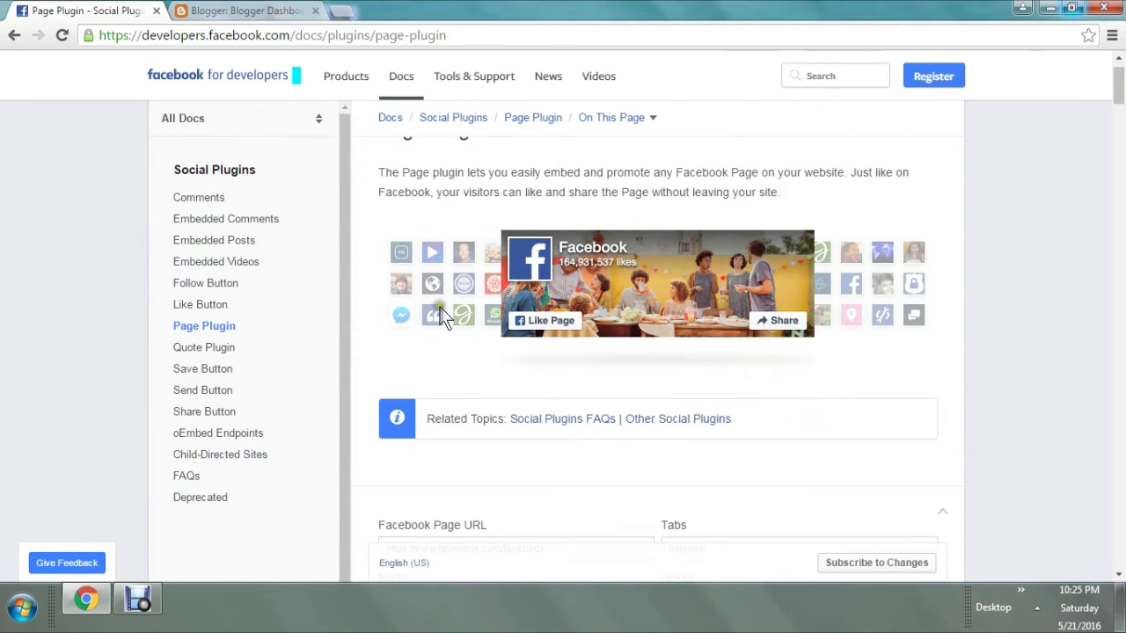
left_click_drag(1120, 81, 1119, 119)
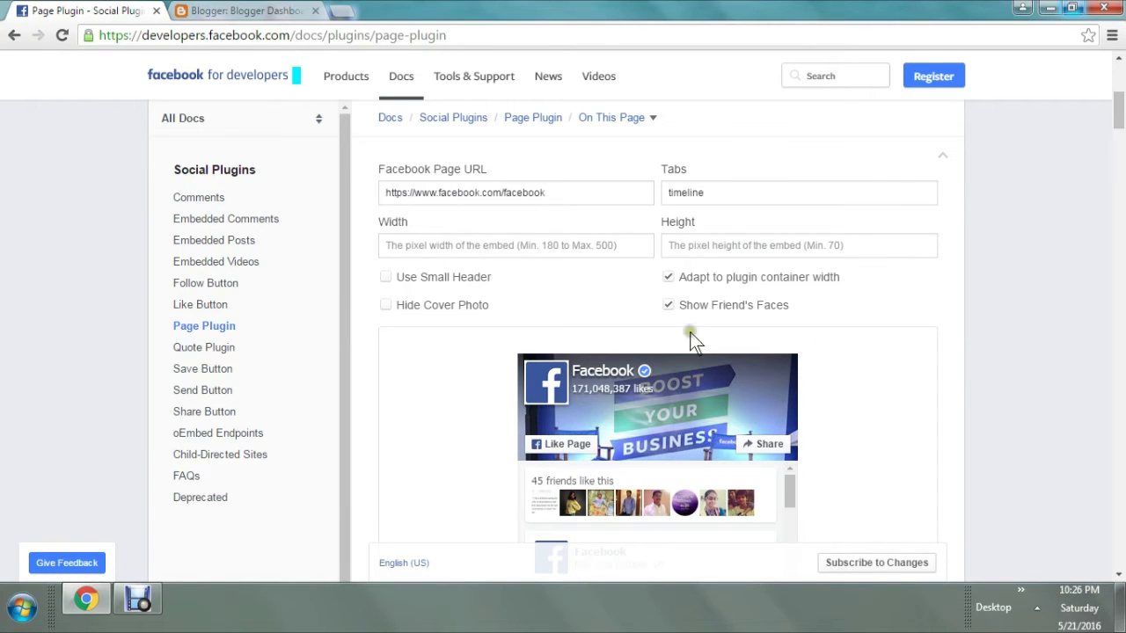
left_click(386, 278)
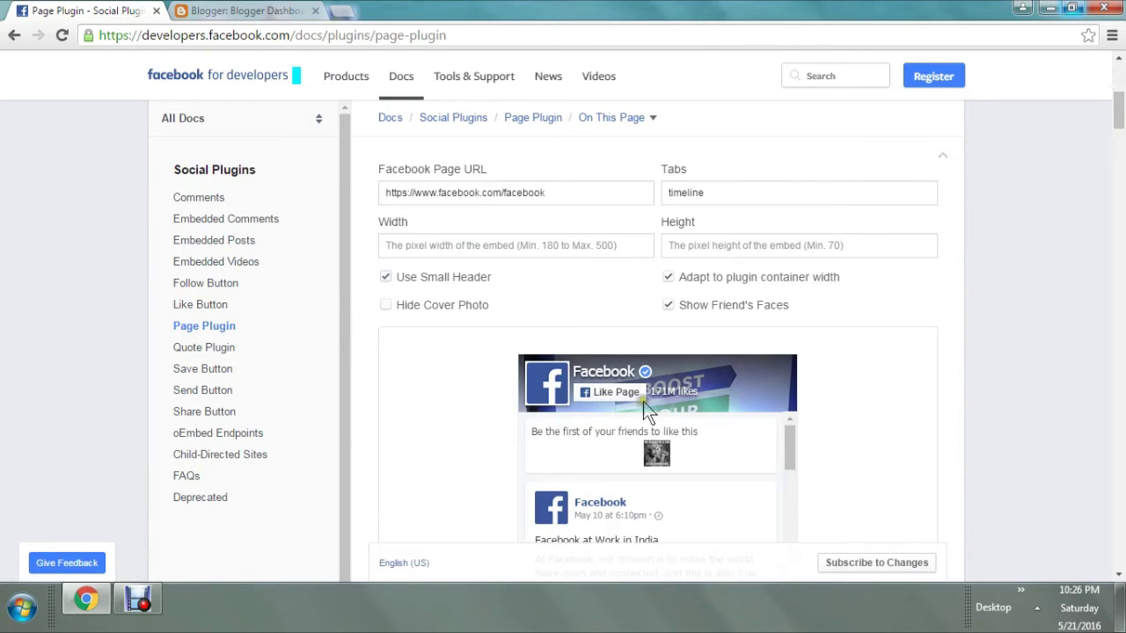
left_click(386, 277)
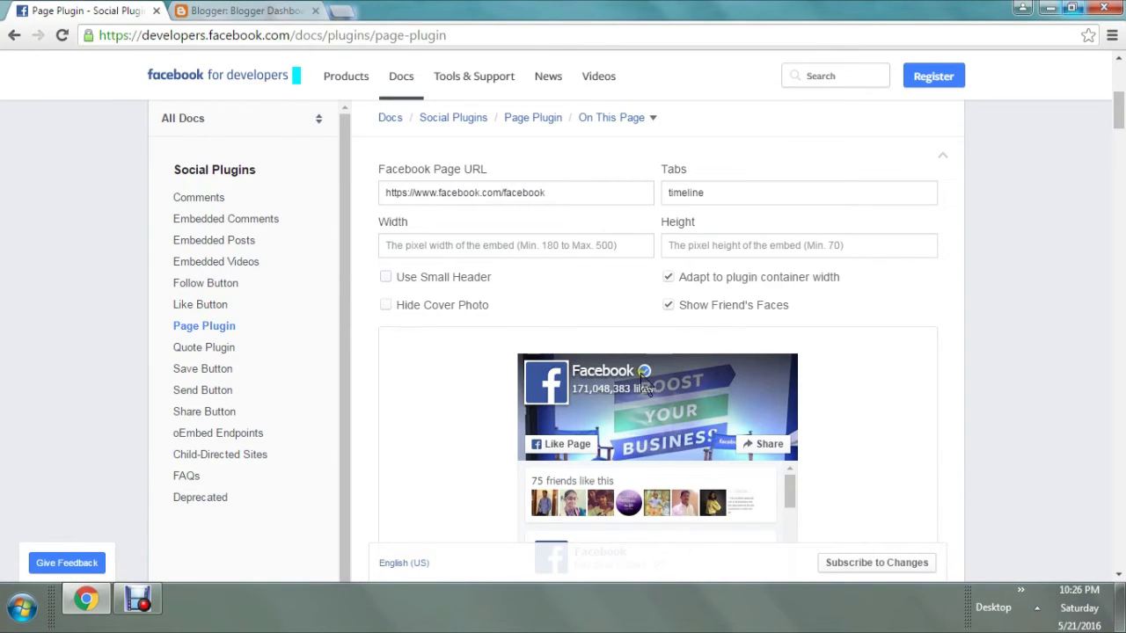
left_click(391, 305)
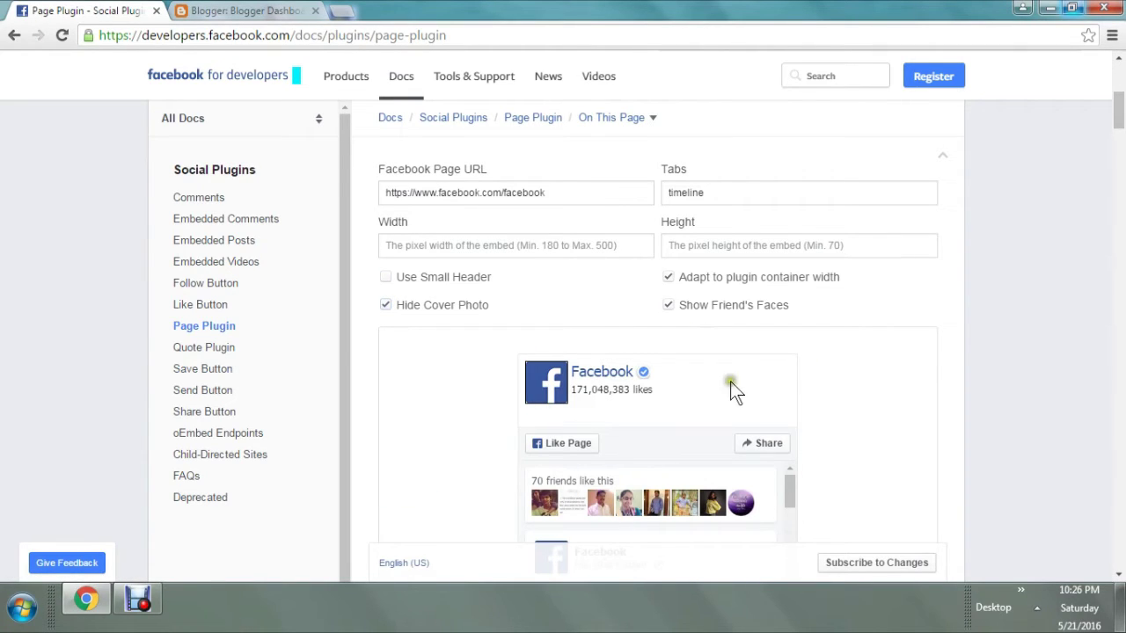
left_click(385, 306)
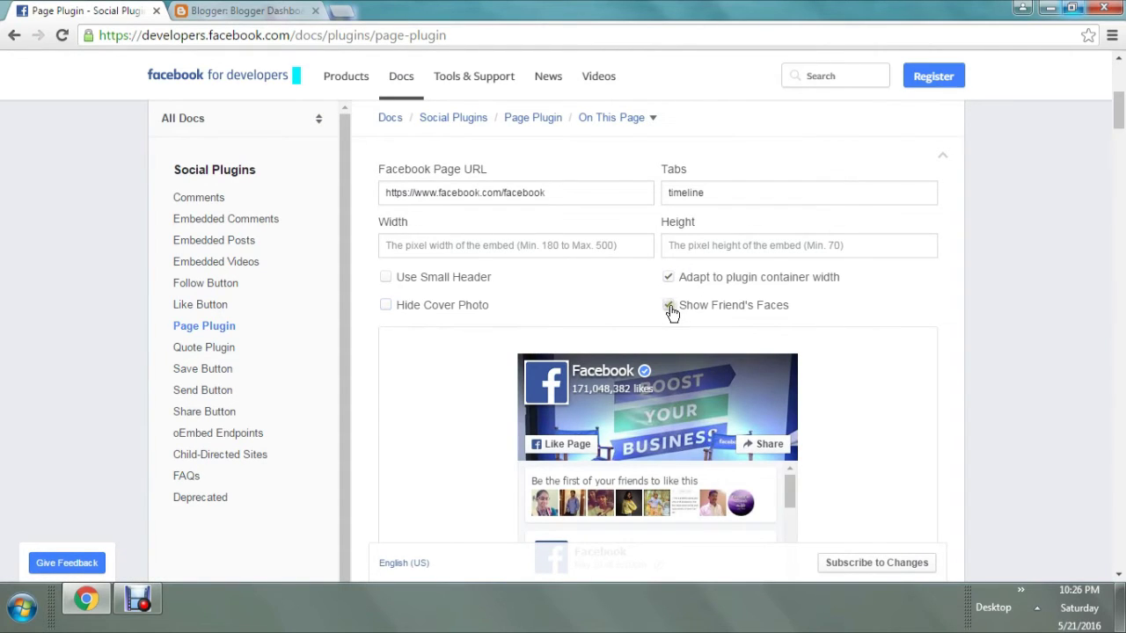
mouse_move(1115, 117)
left_mouse_down()
mouse_move(1118, 137)
mouse_move(1113, 105)
left_mouse_up()
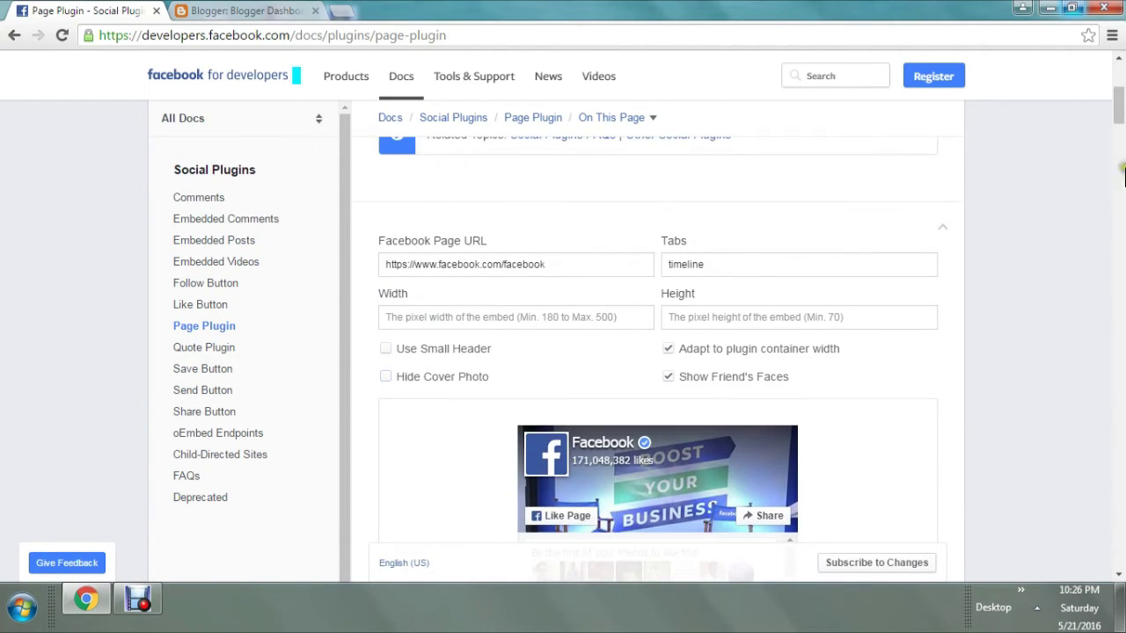
- Replace the Page Plugin URL with the biznessrevolution page and set width 400, height 200
left_click(555, 264)
key("ctrl+a")
key("BackSpace")
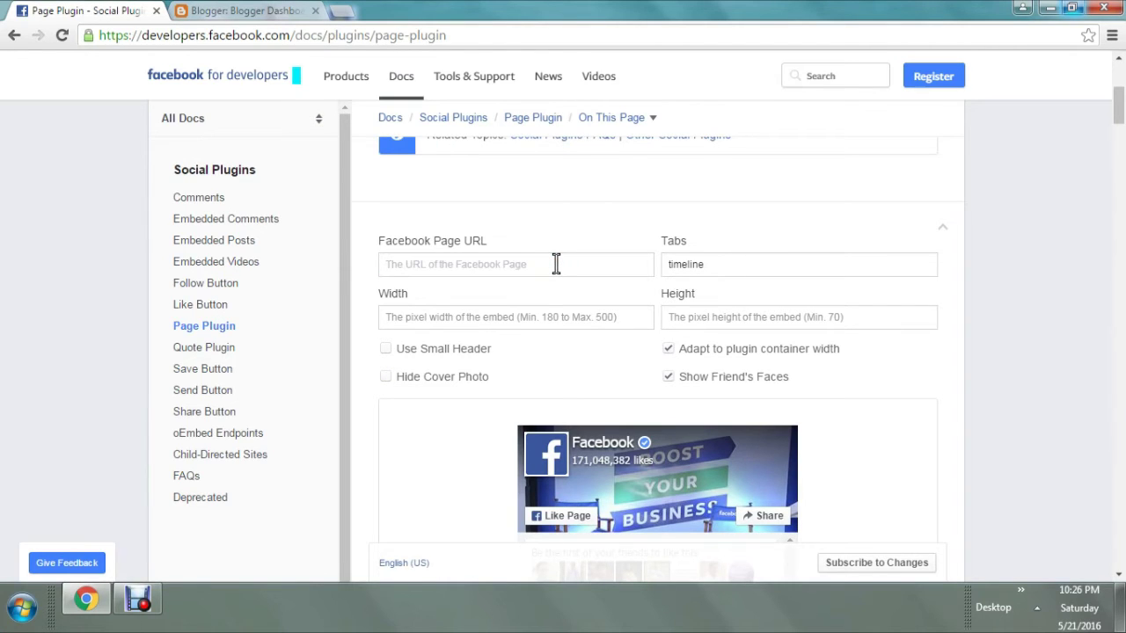
type("https://www.facebook.com/biznessrevolution/")
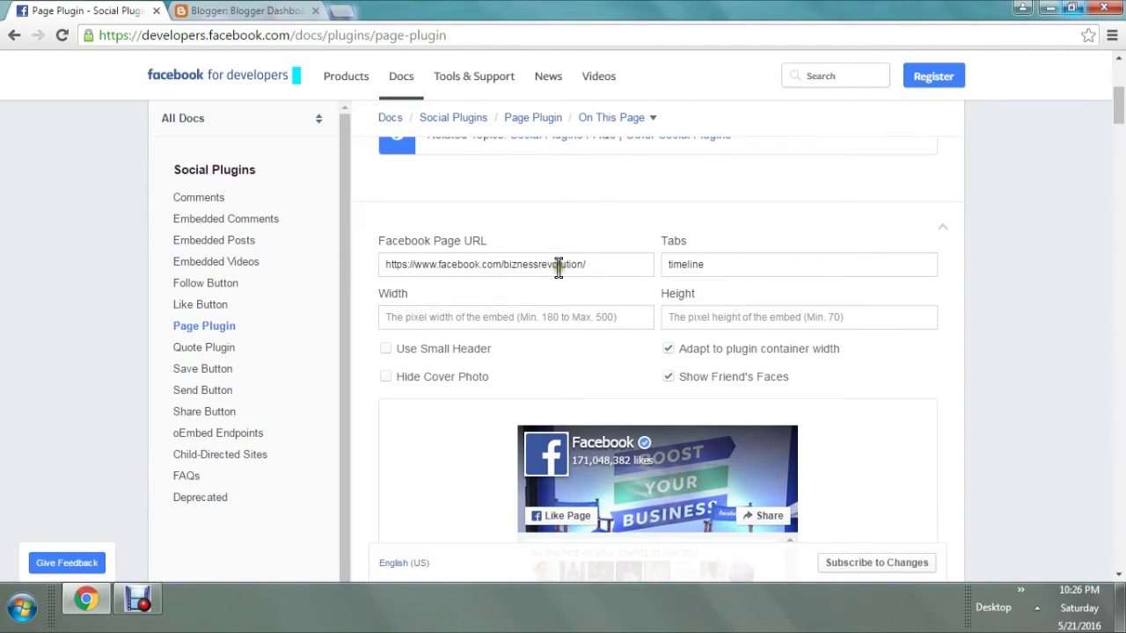
left_click(538, 322)
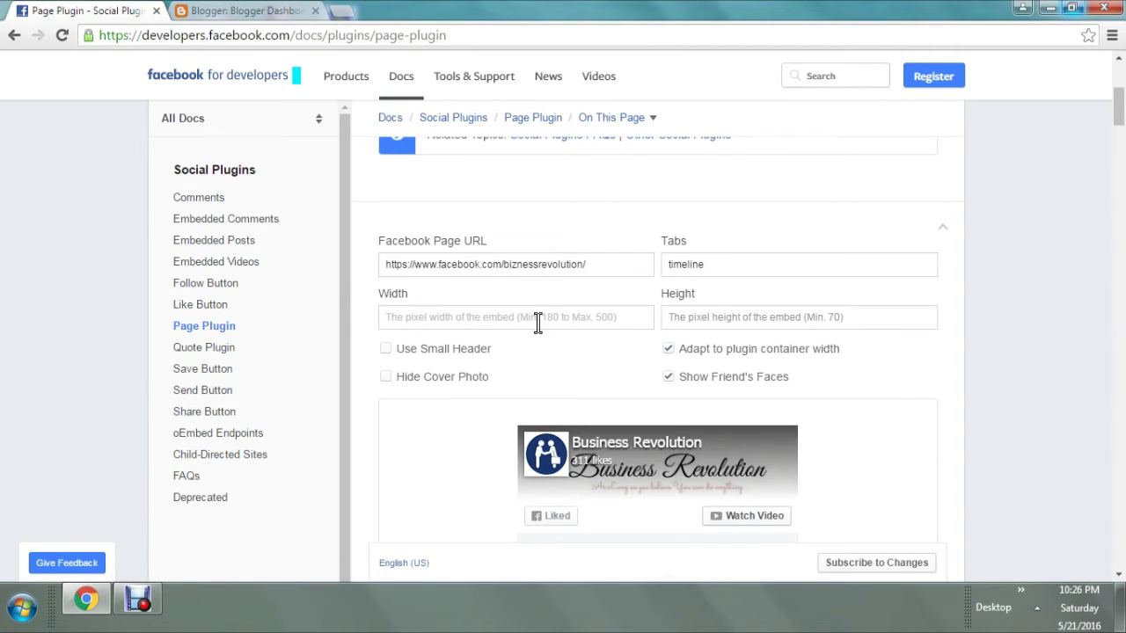
type("400")
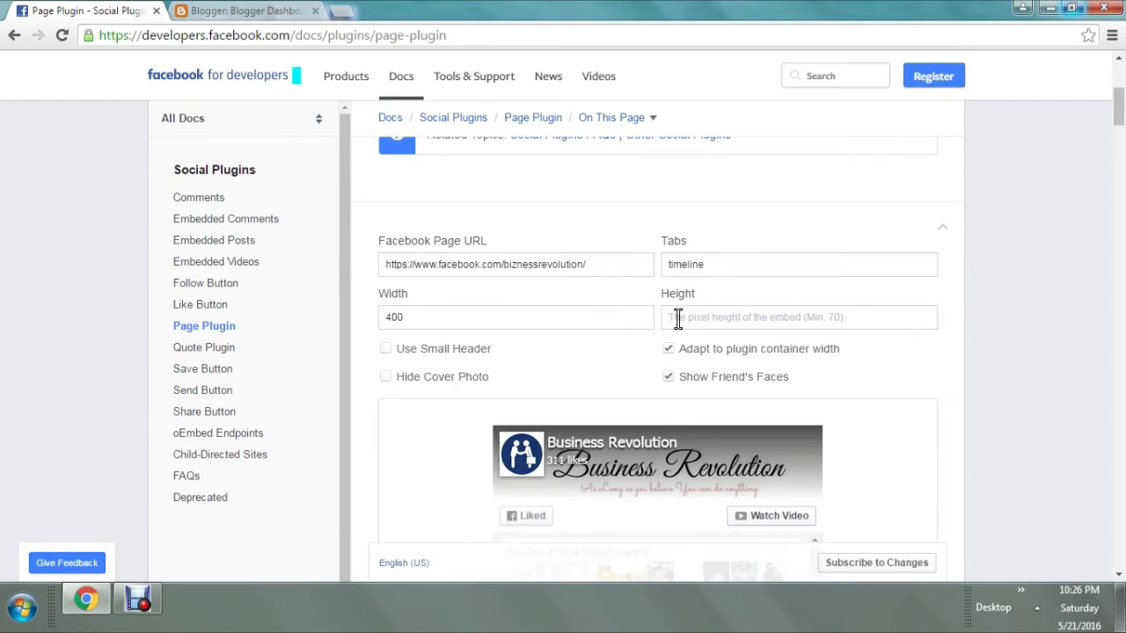
left_click(677, 318)
type("200")
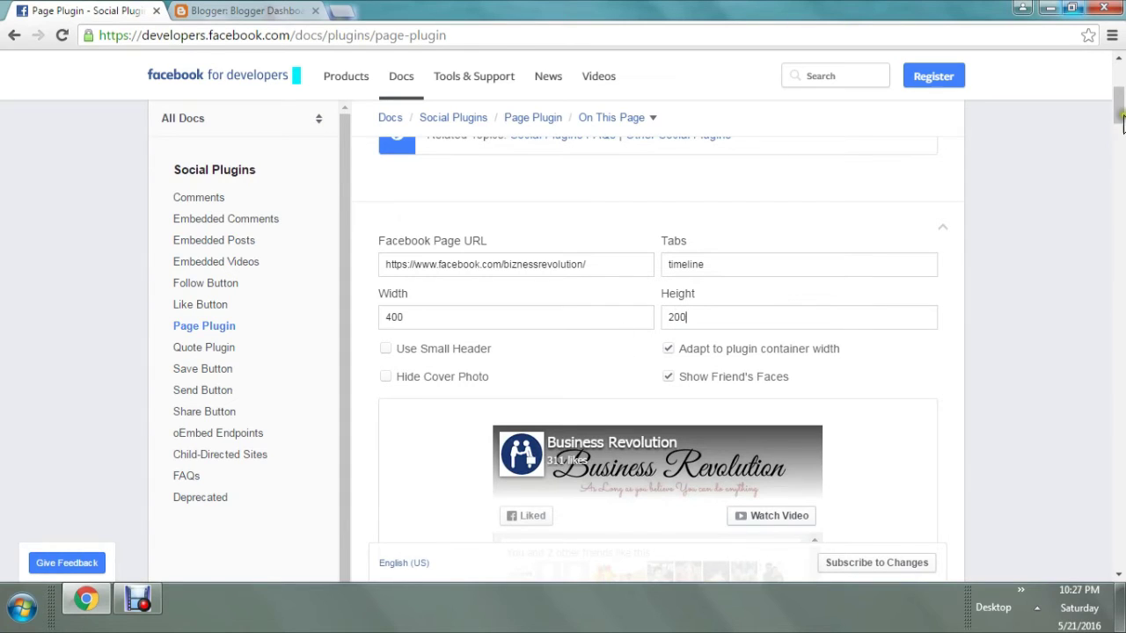
scroll(1119, 123, "down", 1)
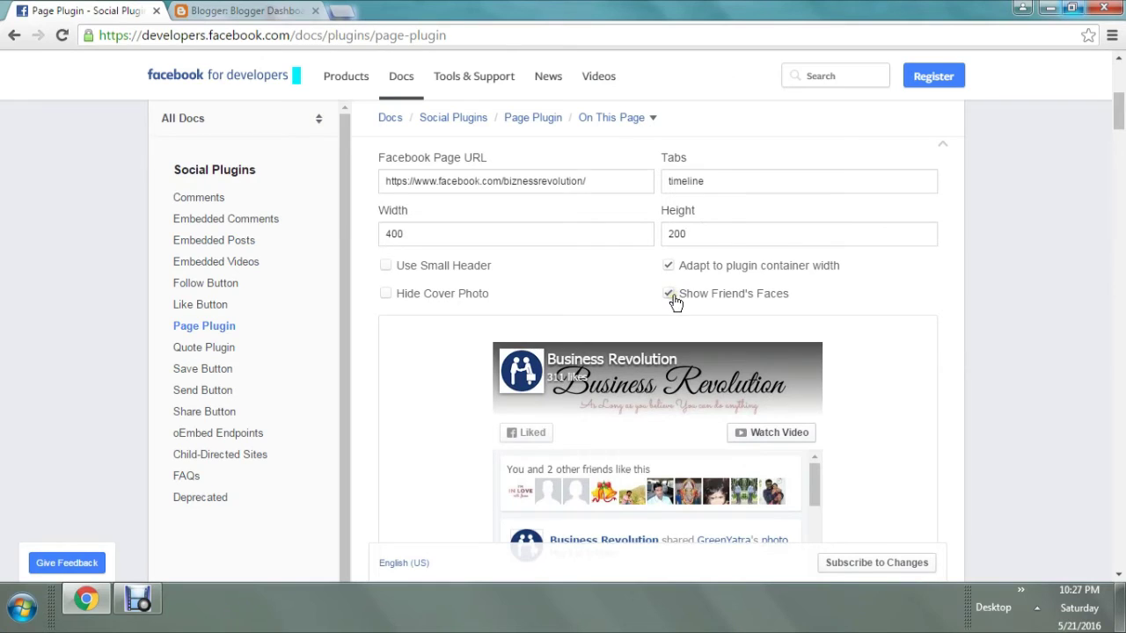
- Change the Page Plugin height to 150
key("BackSpace")
key("BackSpace")
type("1")
left_click(668, 293)
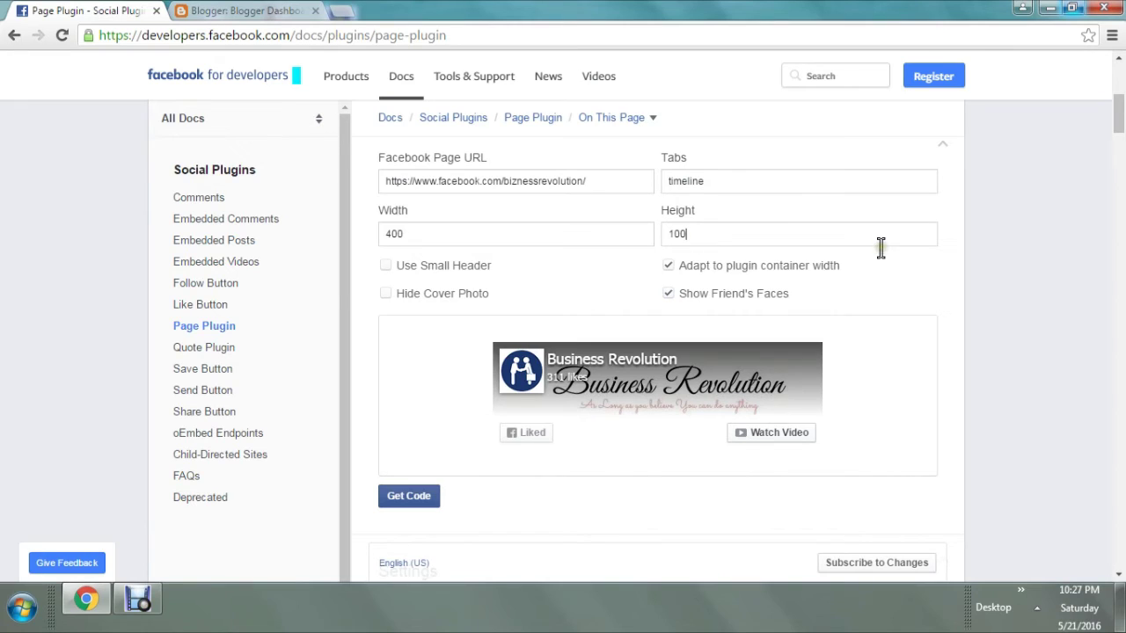
key("BackSpace")
key("BackSpace")
key("BackSpace")
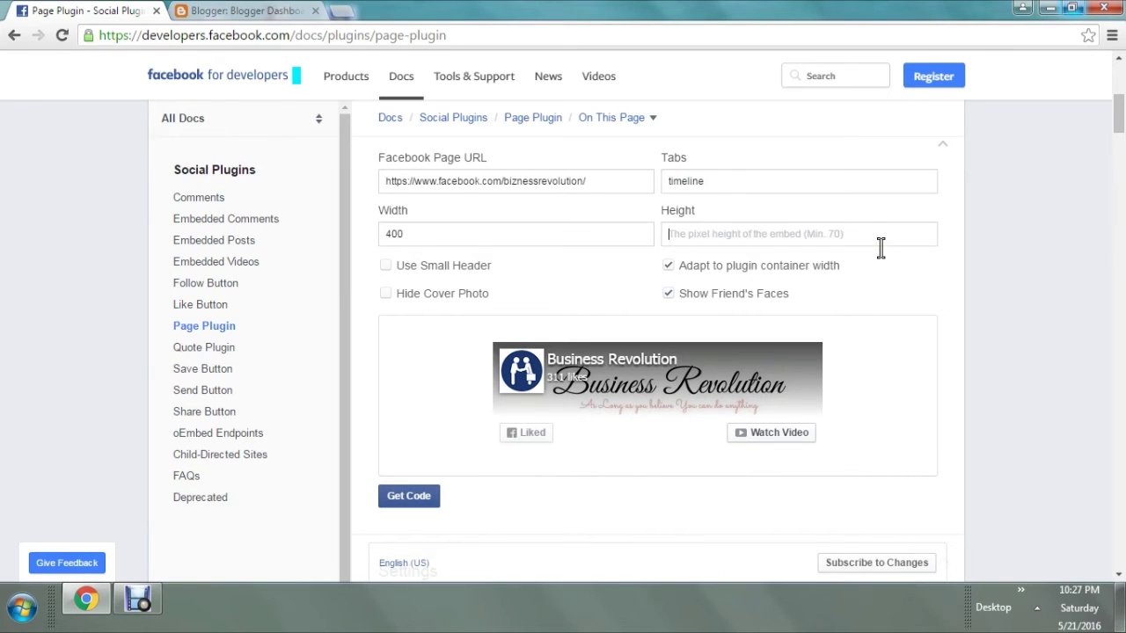
type("150")
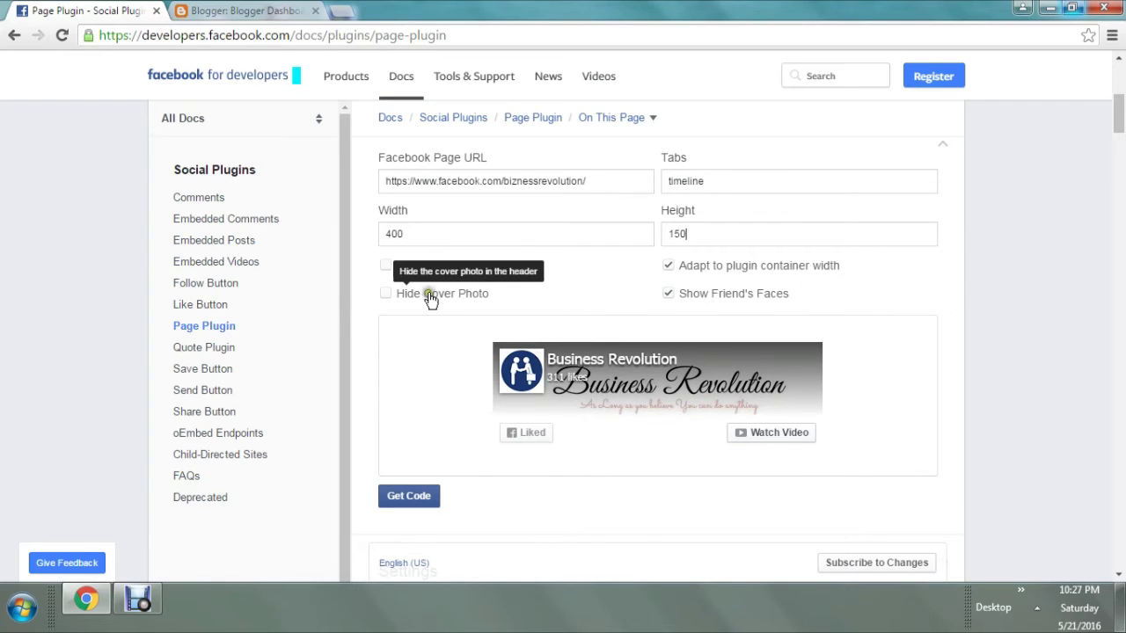
- Turn Show Friend's Faces off and back on, then bring up the plugin code
left_click(667, 294)
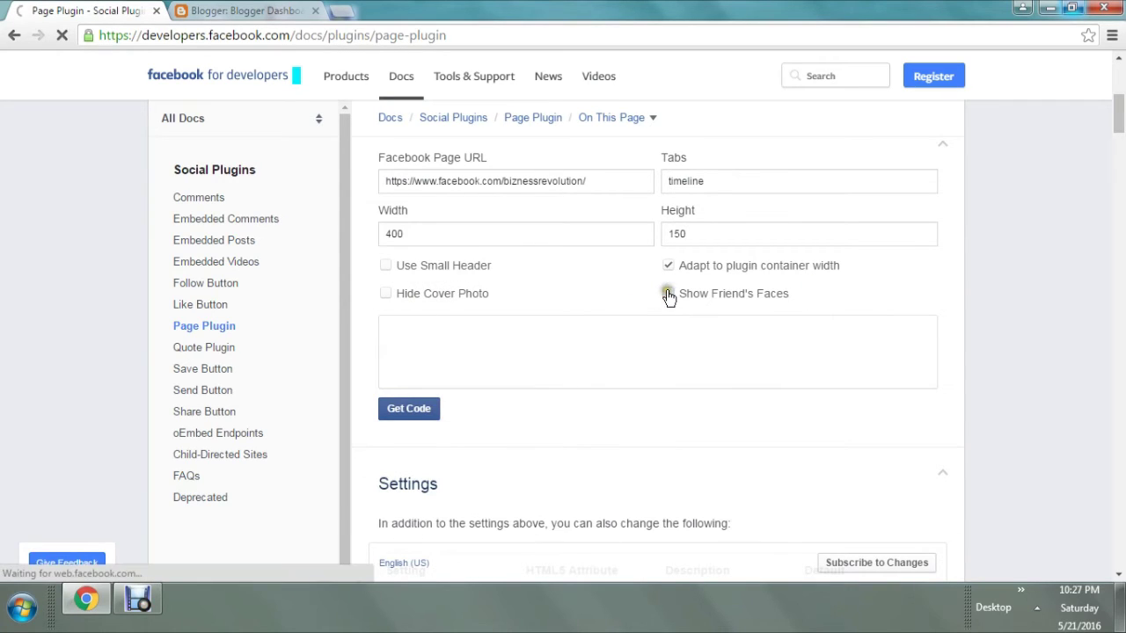
left_click(667, 295)
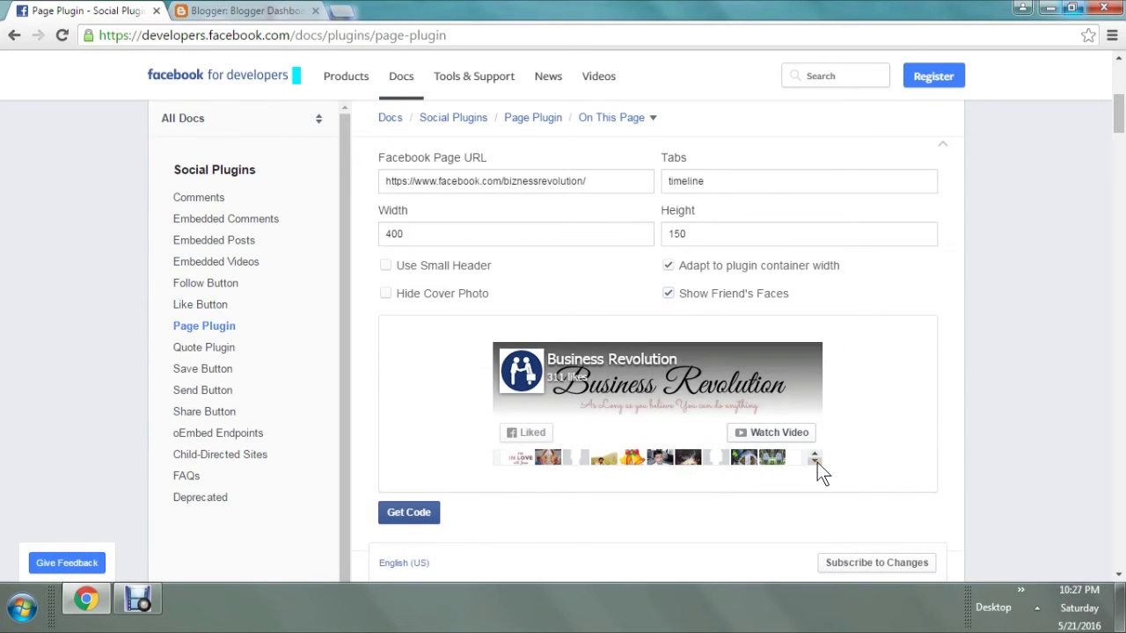
left_click(816, 462)
- Generate the Page Plugin embed code and switch to the Blogger Dashboard tab
left_click(404, 514)
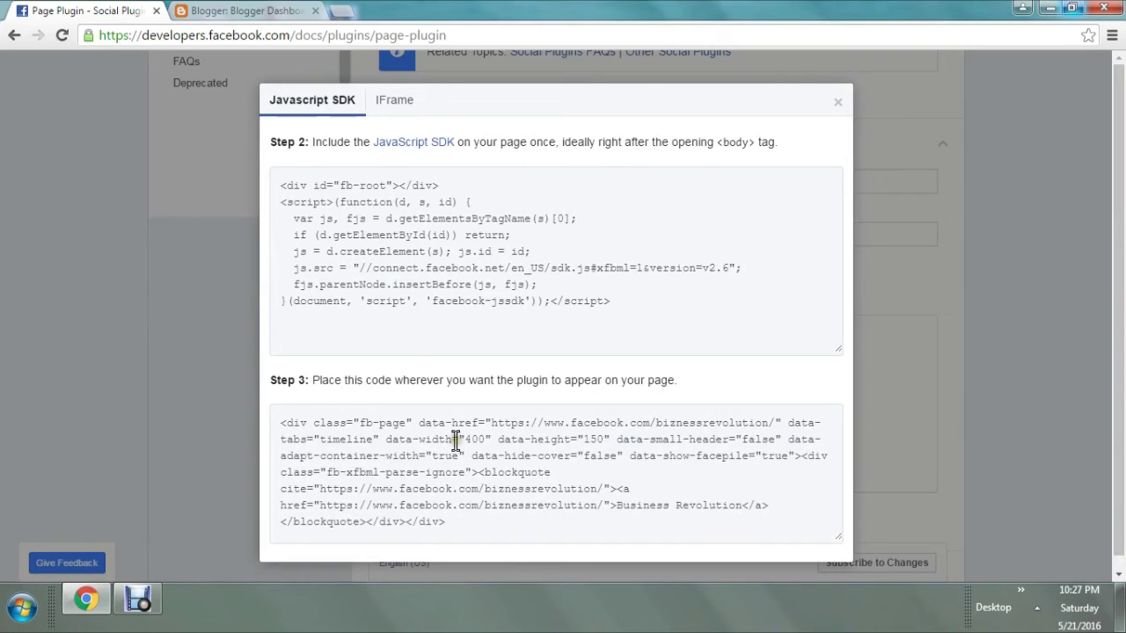
left_click(249, 11)
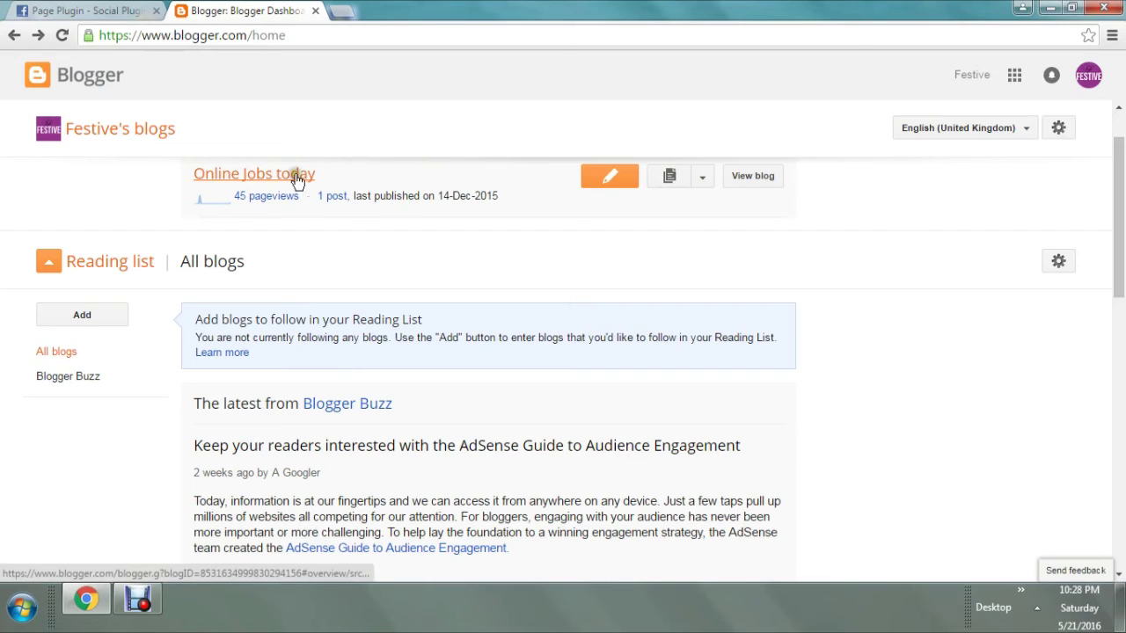
- Open the Online Jobs today Layout page and scroll to sidebar-right-1
left_click(702, 177)
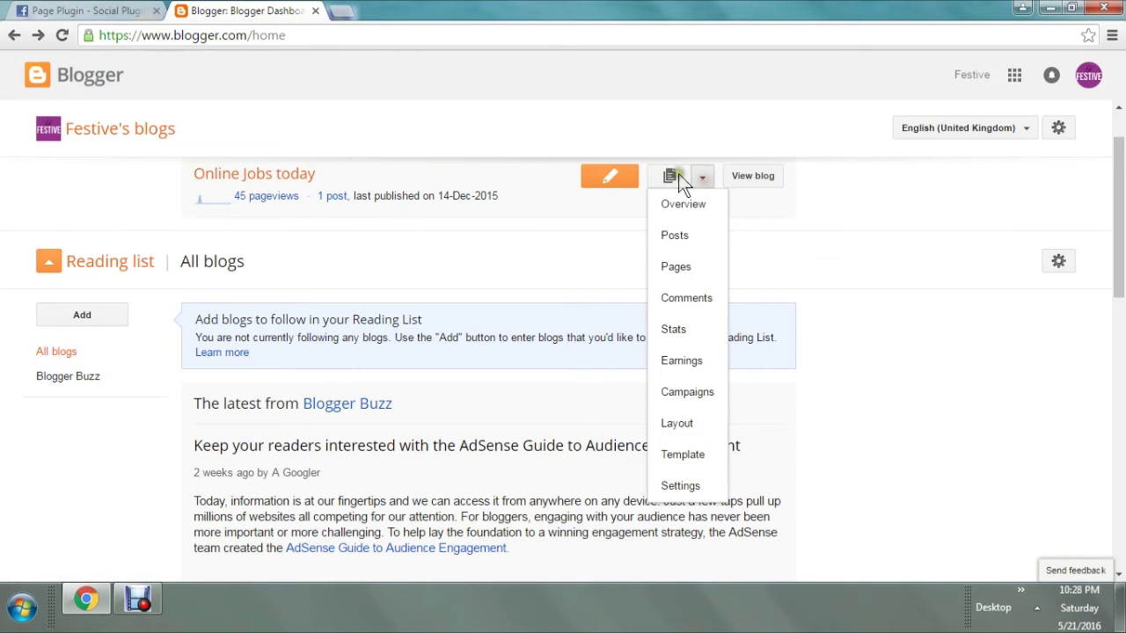
left_click(682, 426)
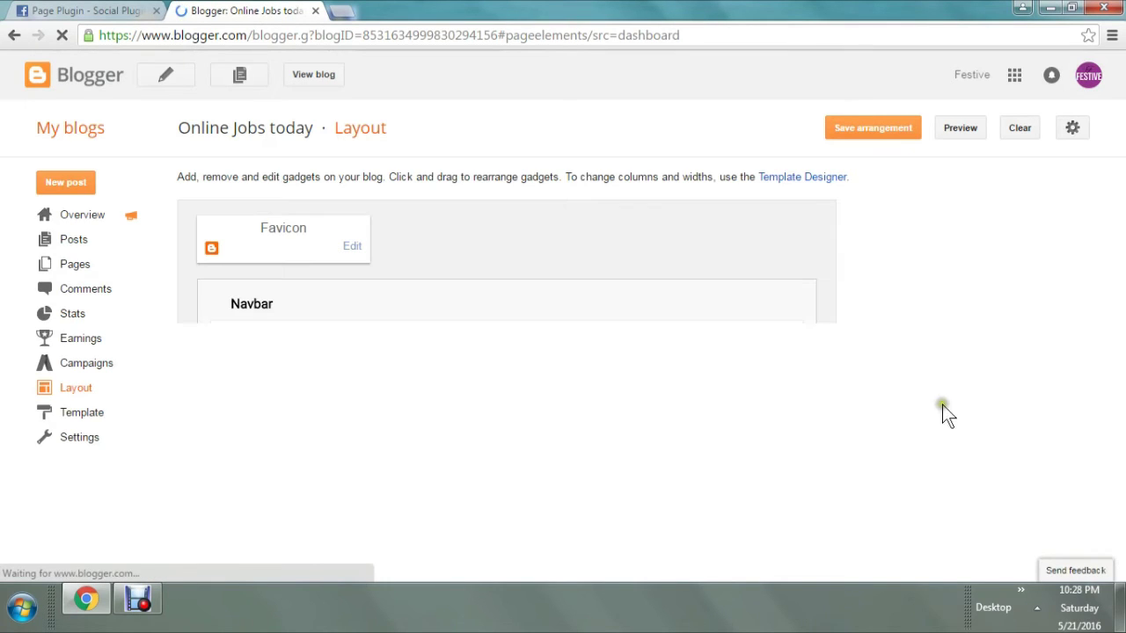
left_click_drag(1121, 259, 1020, 322)
- Add and save an empty HTML/JavaScript gadget in sidebar-right-1
left_click(641, 452)
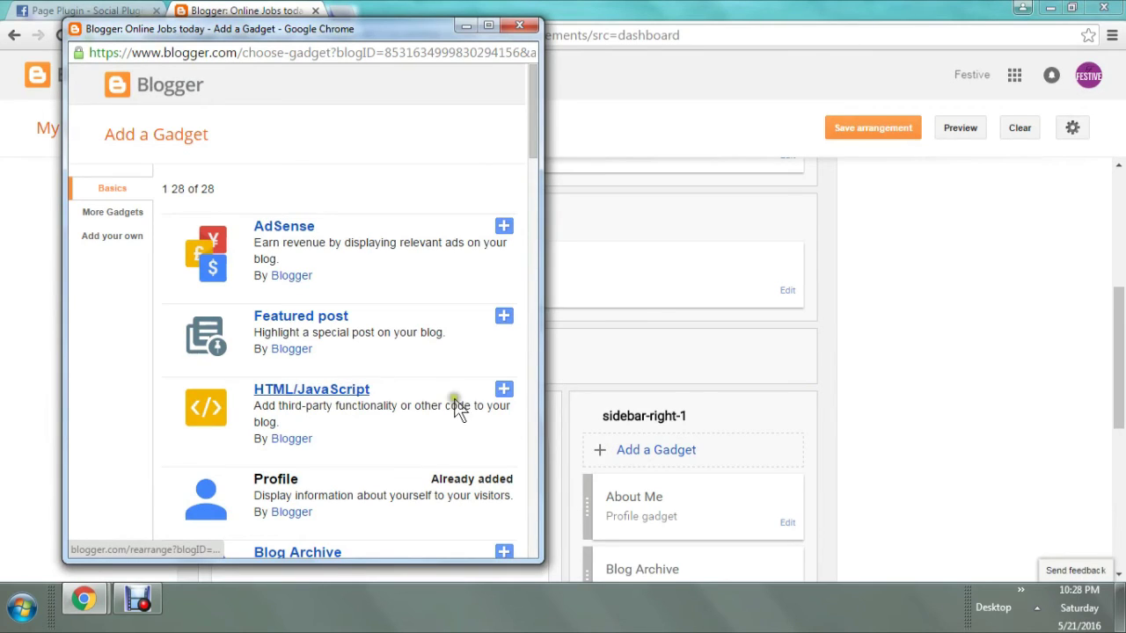
left_click(503, 392)
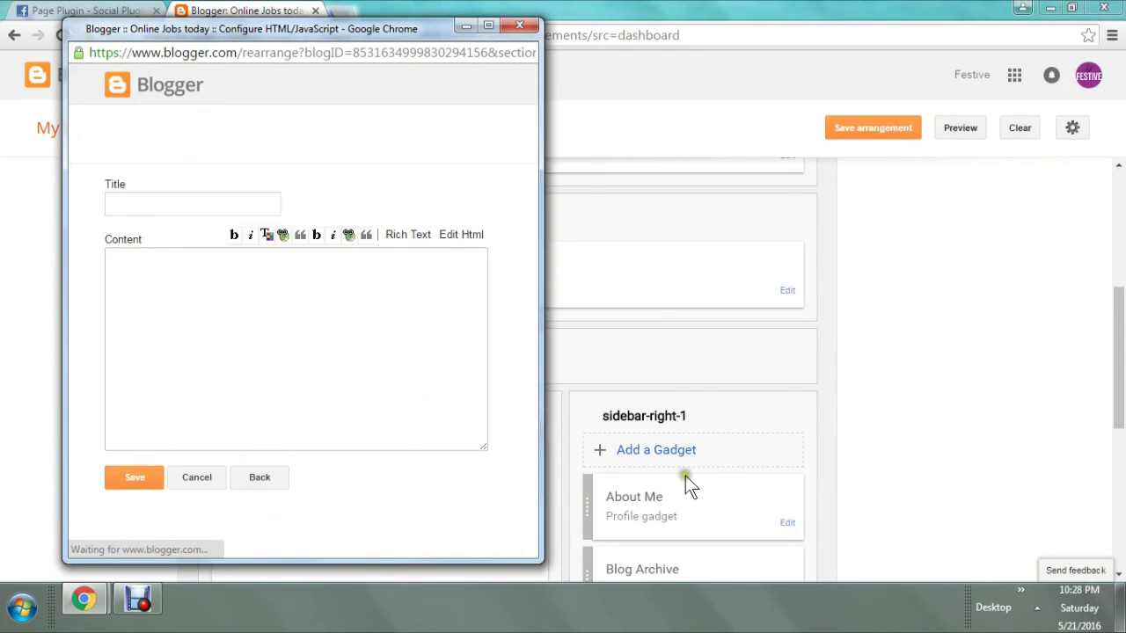
left_click(138, 490)
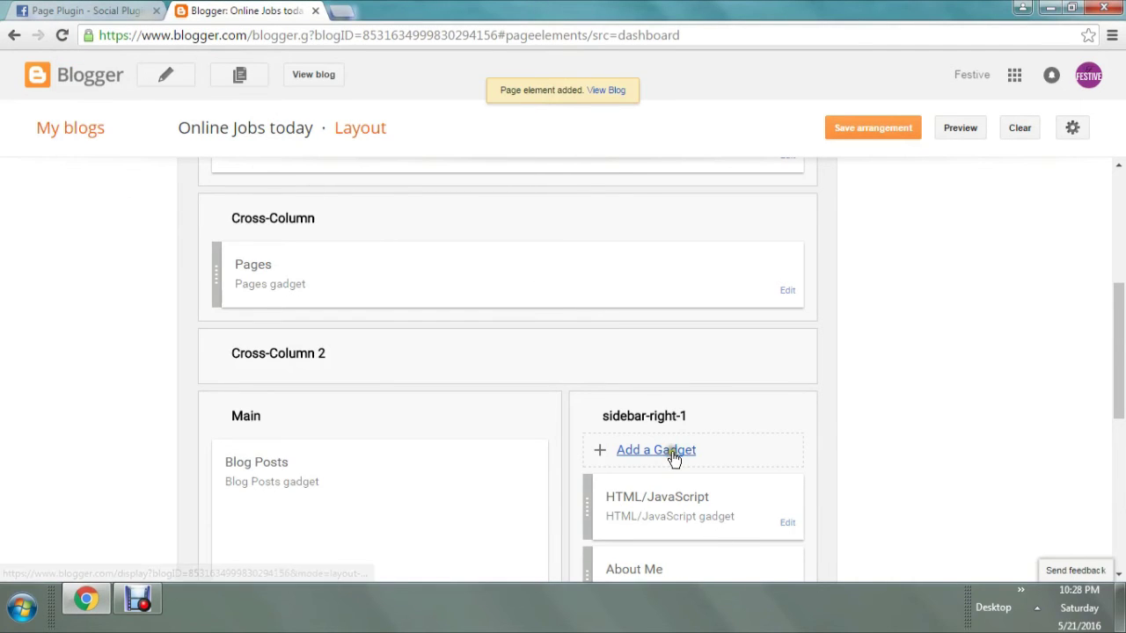
- Add a second empty HTML/JavaScript gadget and open it for editing
left_click(673, 451)
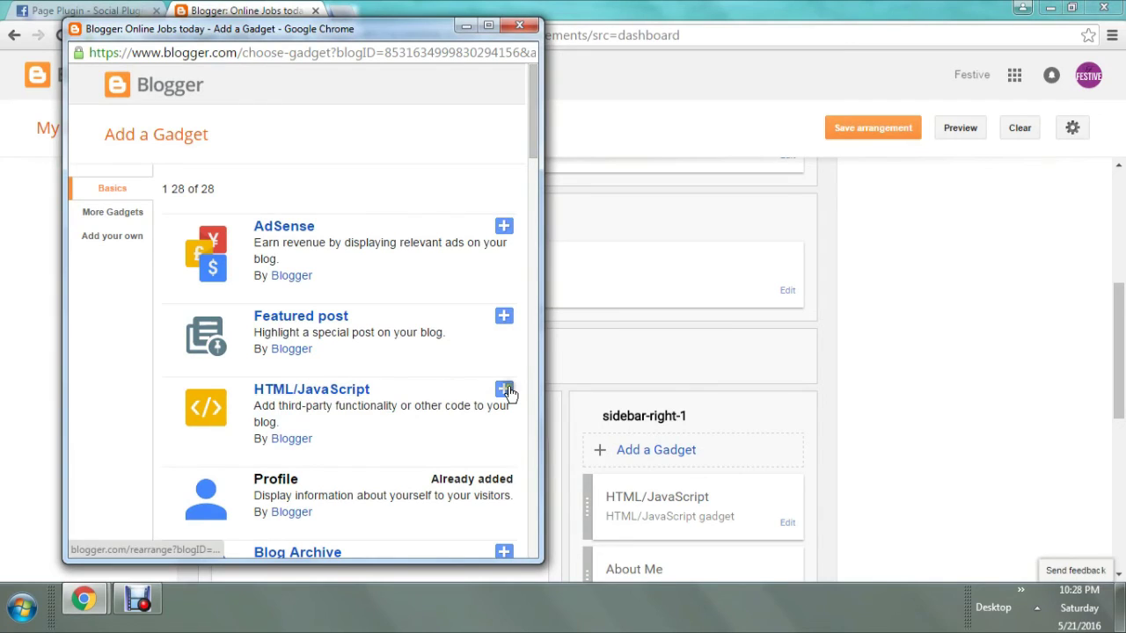
left_click(504, 389)
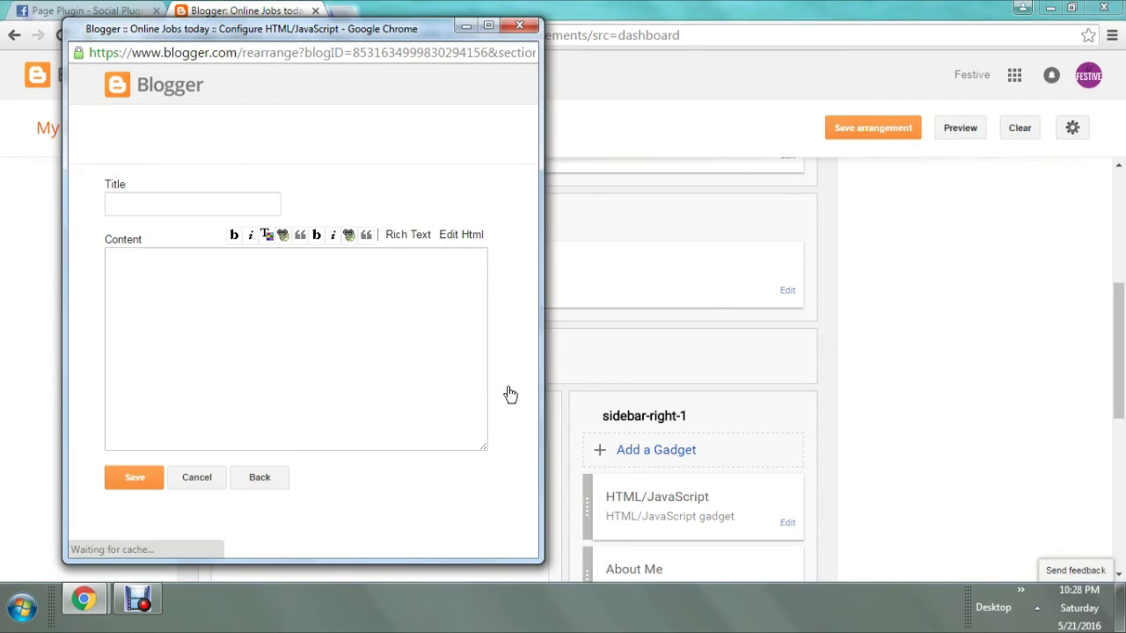
left_click(125, 484)
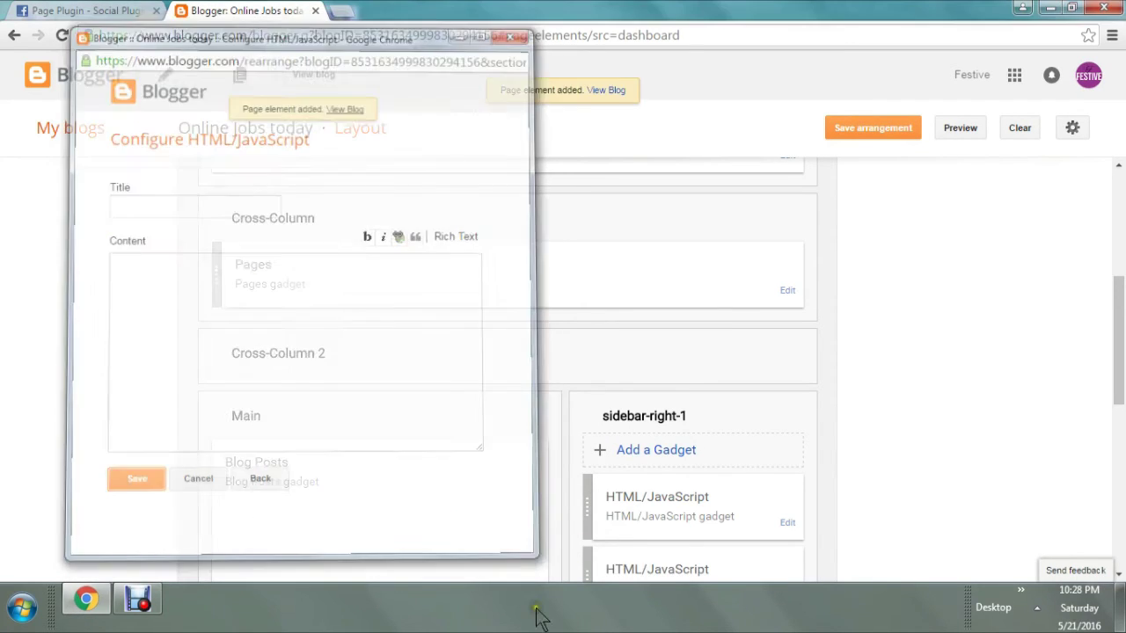
left_click_drag(1121, 327, 1121, 343)
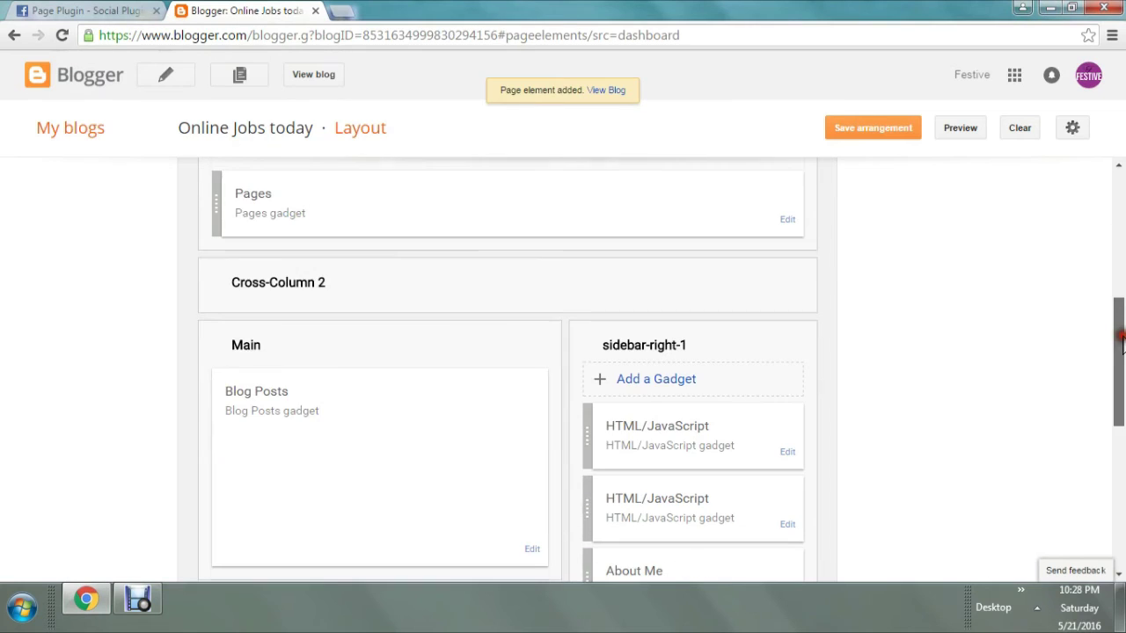
left_click(787, 525)
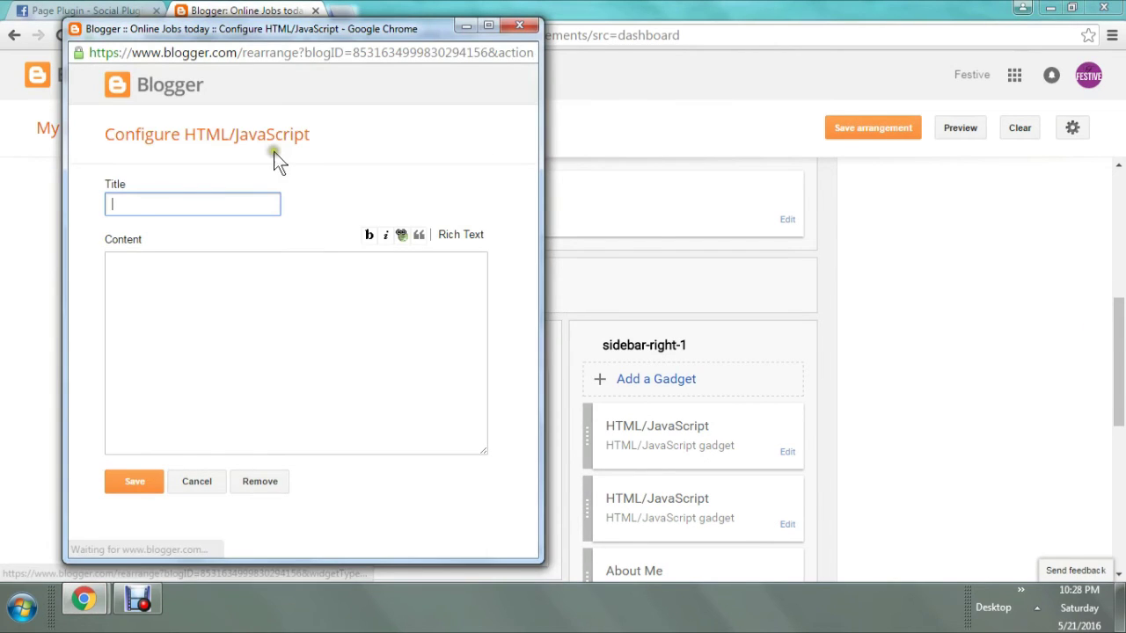
- Copy the Step 2 JavaScript SDK code from the Facebook Page Plugin code page
left_click(156, 264)
left_click(102, 14)
left_click(101, 12)
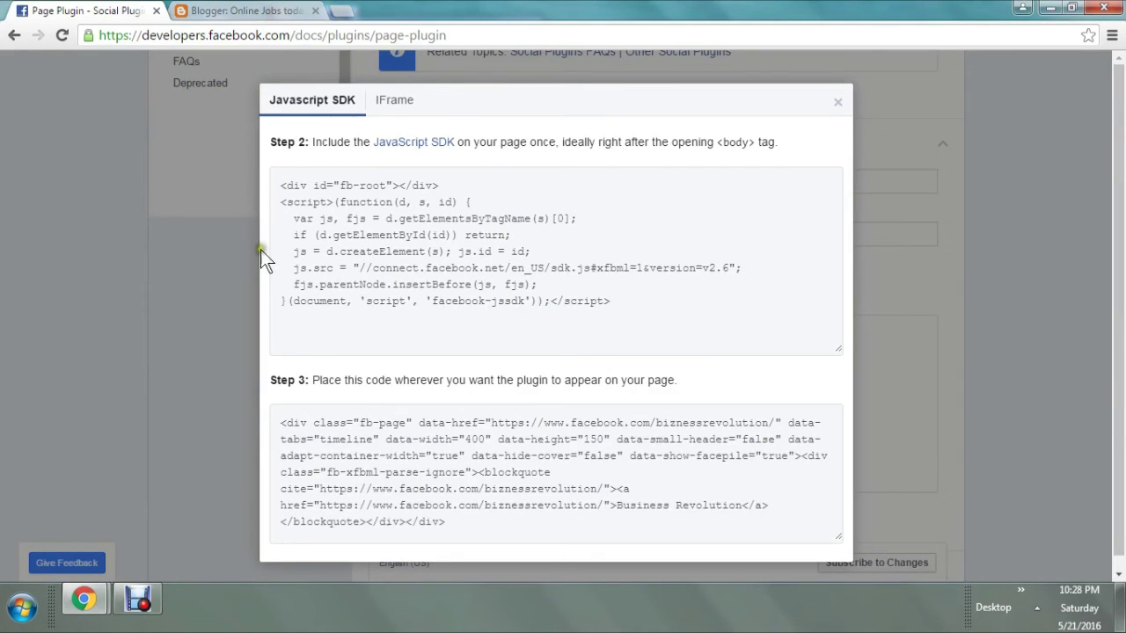
left_click_drag(281, 184, 622, 308)
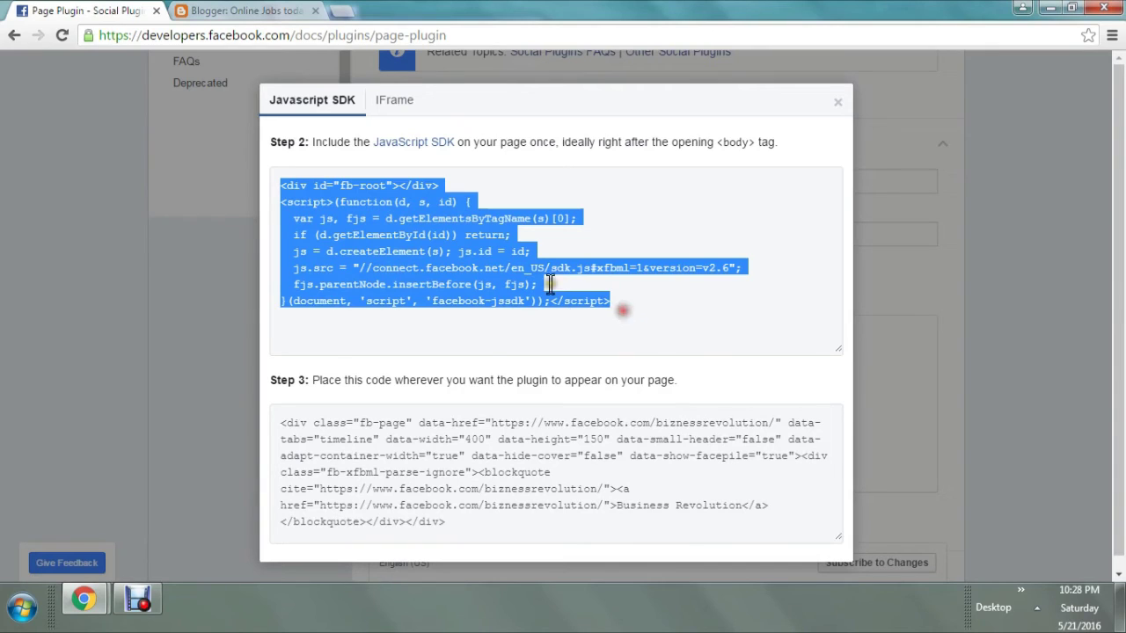
right_click(514, 268)
left_click(538, 284)
- Paste the SDK code into the gadget's Content box and save the gadget
left_click(253, 9)
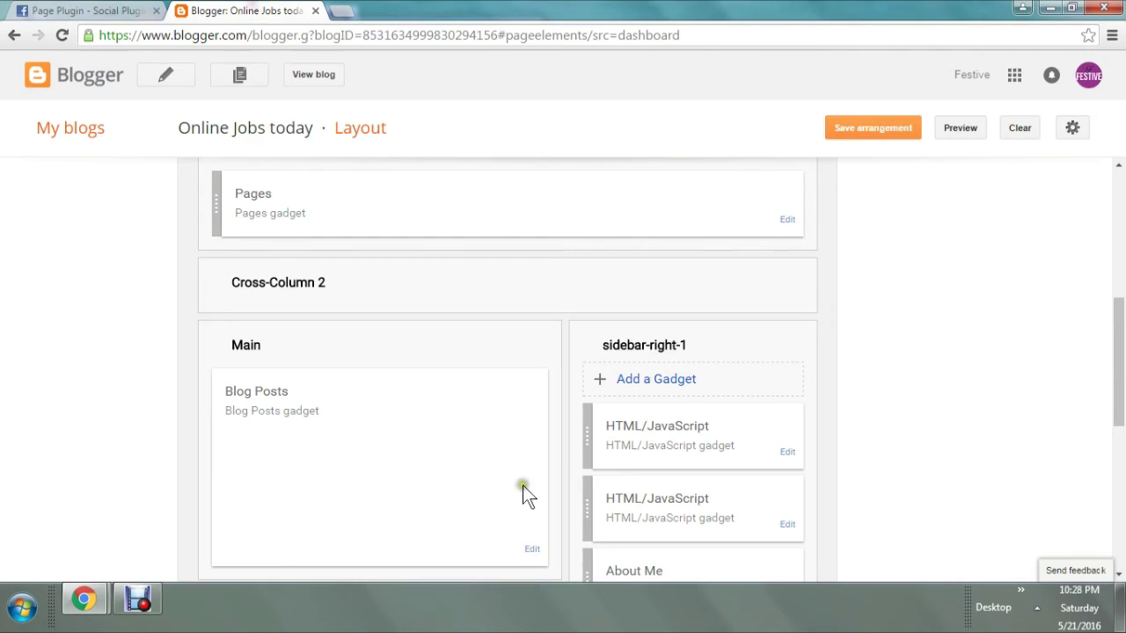
left_click(84, 599)
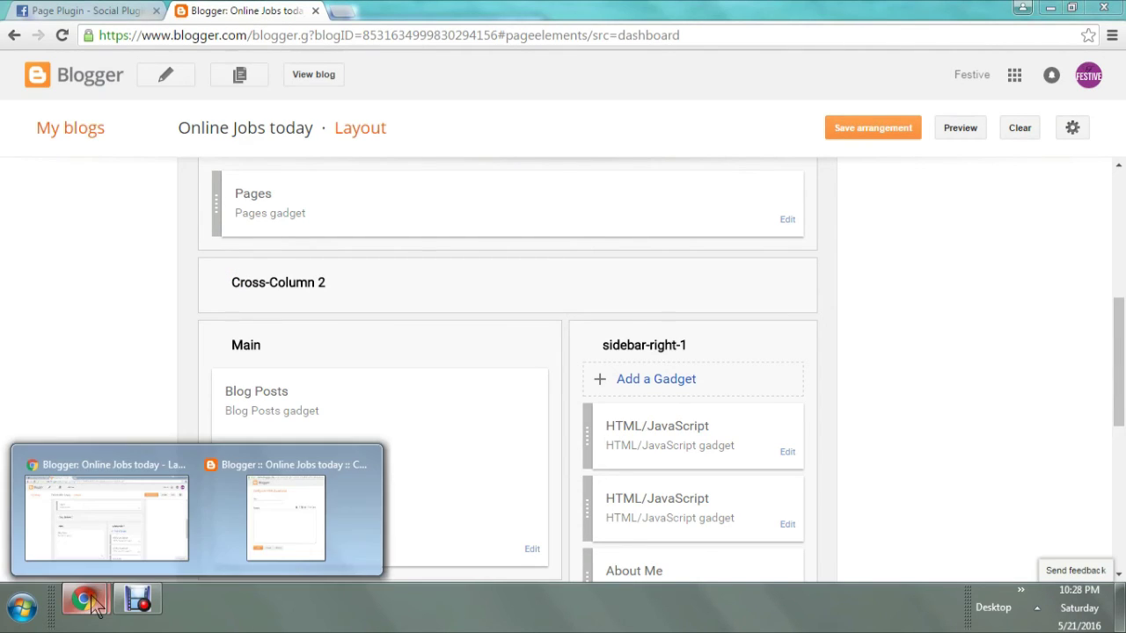
left_click(272, 513)
right_click(186, 315)
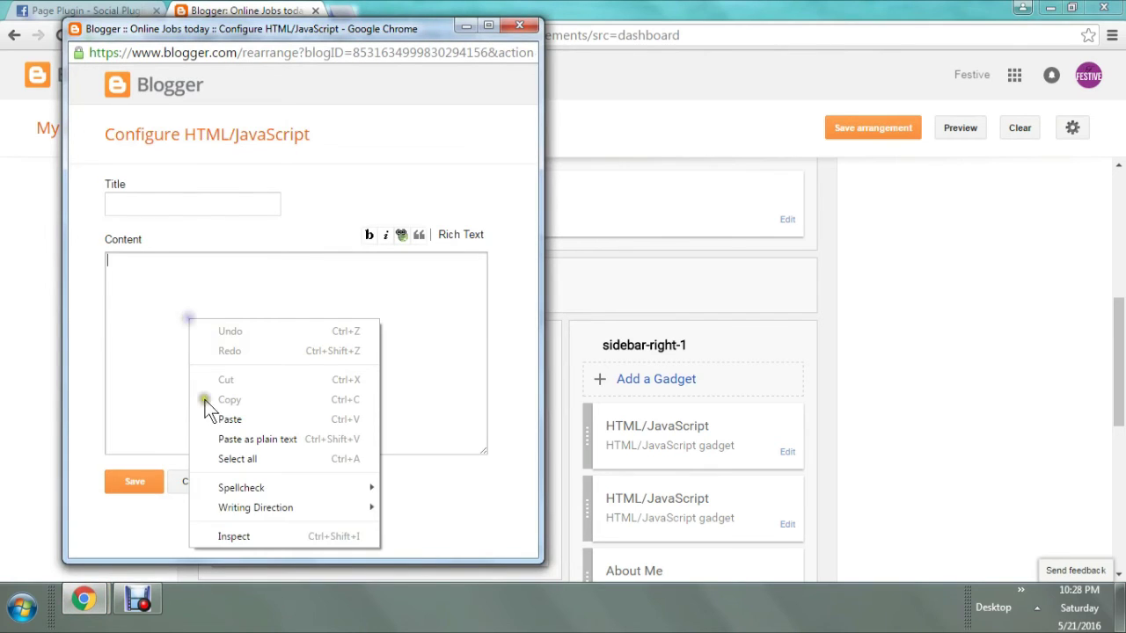
left_click(209, 414)
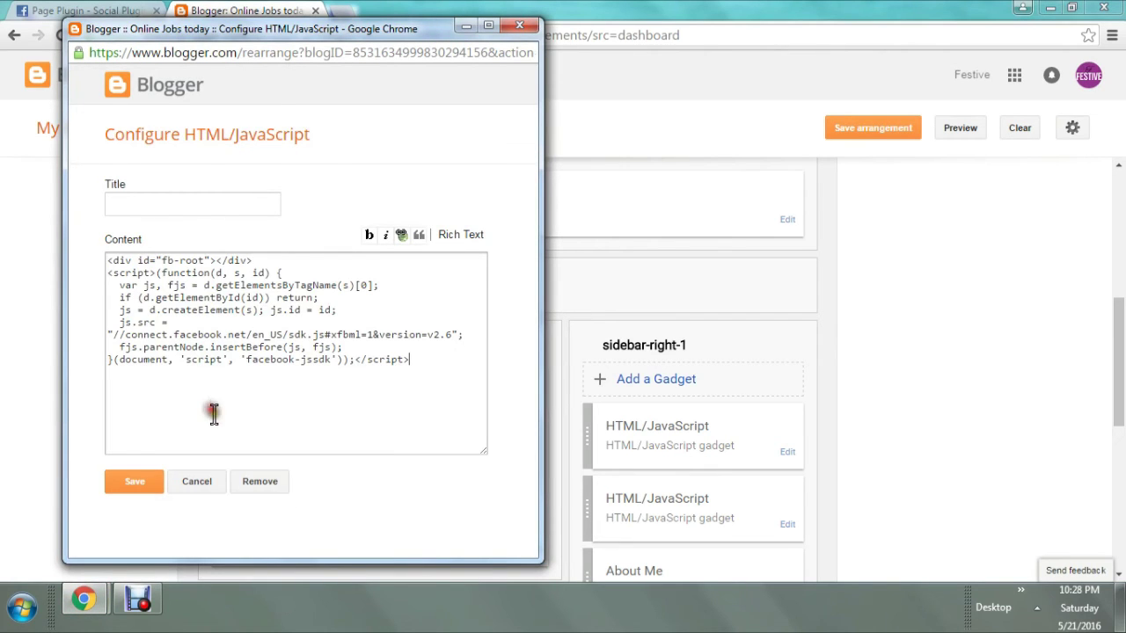
left_click(140, 486)
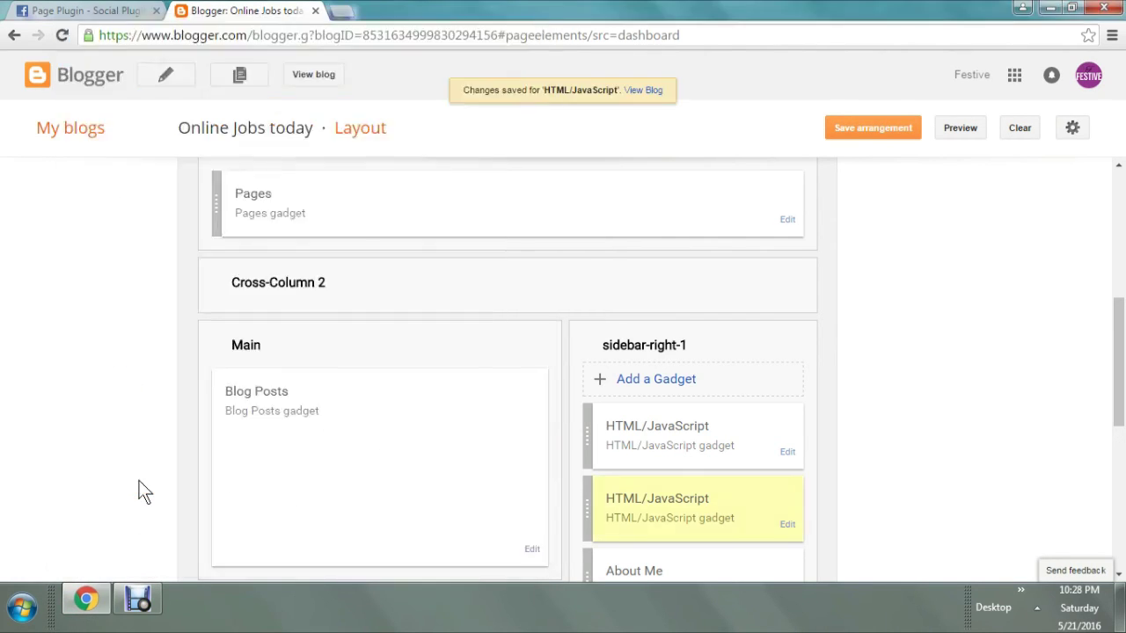
- Edit the first gadget and copy the Step 3 Page Plugin embed code from Facebook
left_click(788, 453)
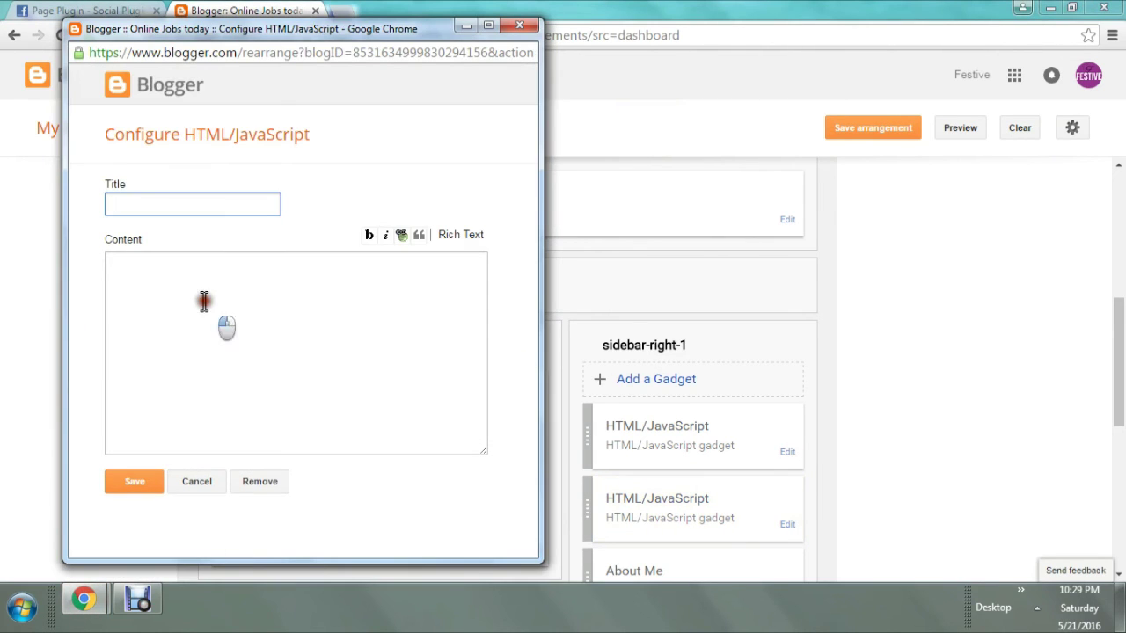
left_click(55, 9)
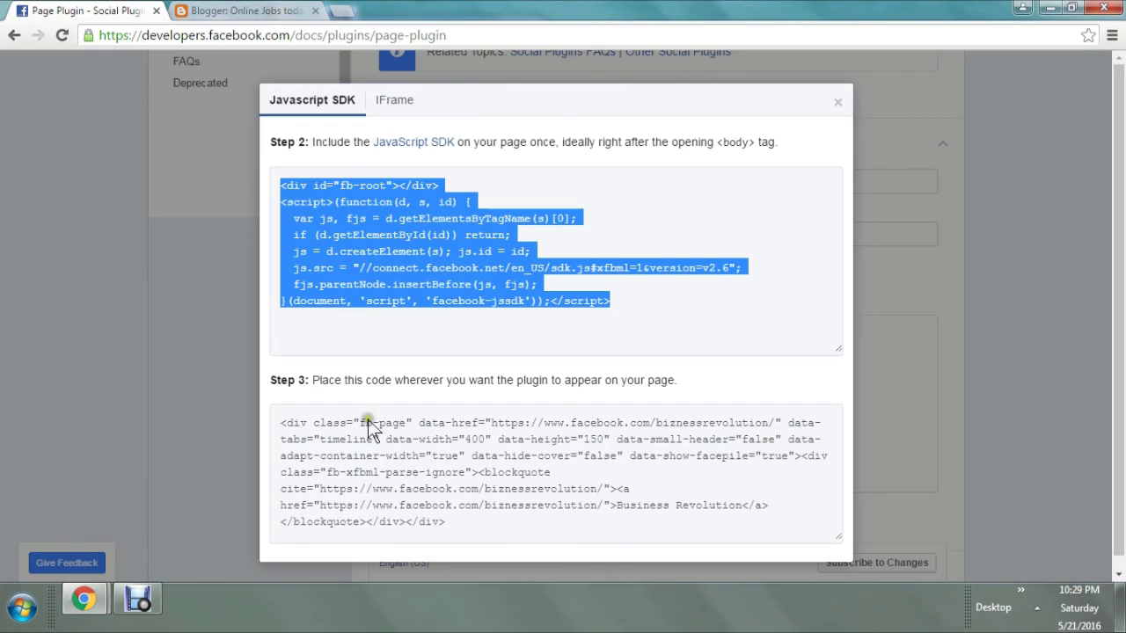
left_click(358, 454)
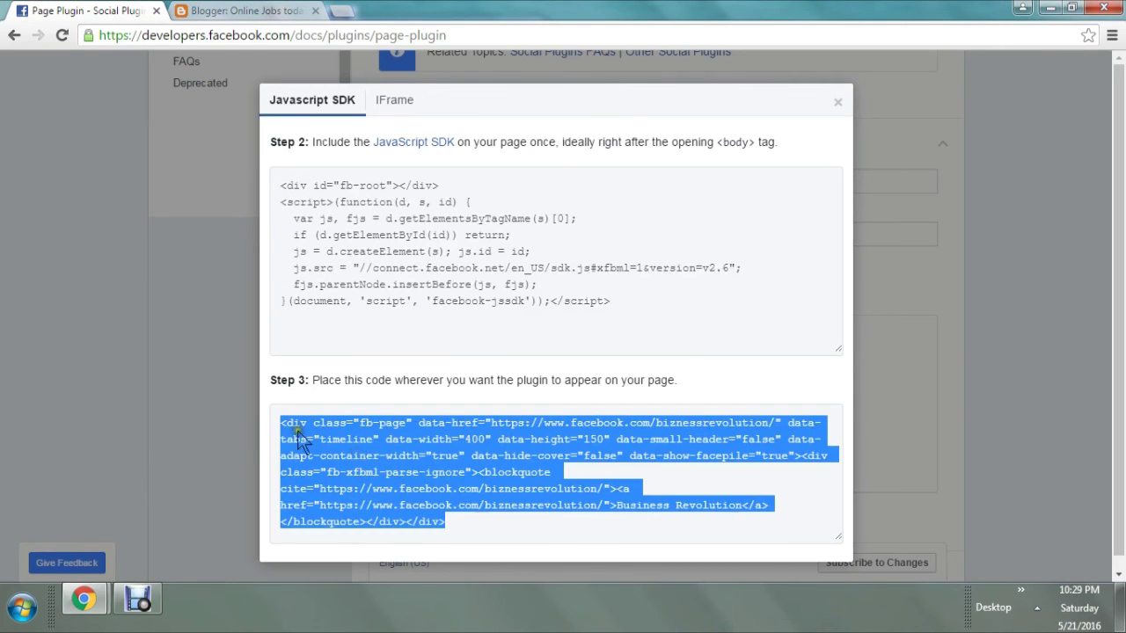
right_click(318, 432)
left_click(356, 454)
- Paste the embed code into the gadget's Content box and save it
mouse_move(98, 600)
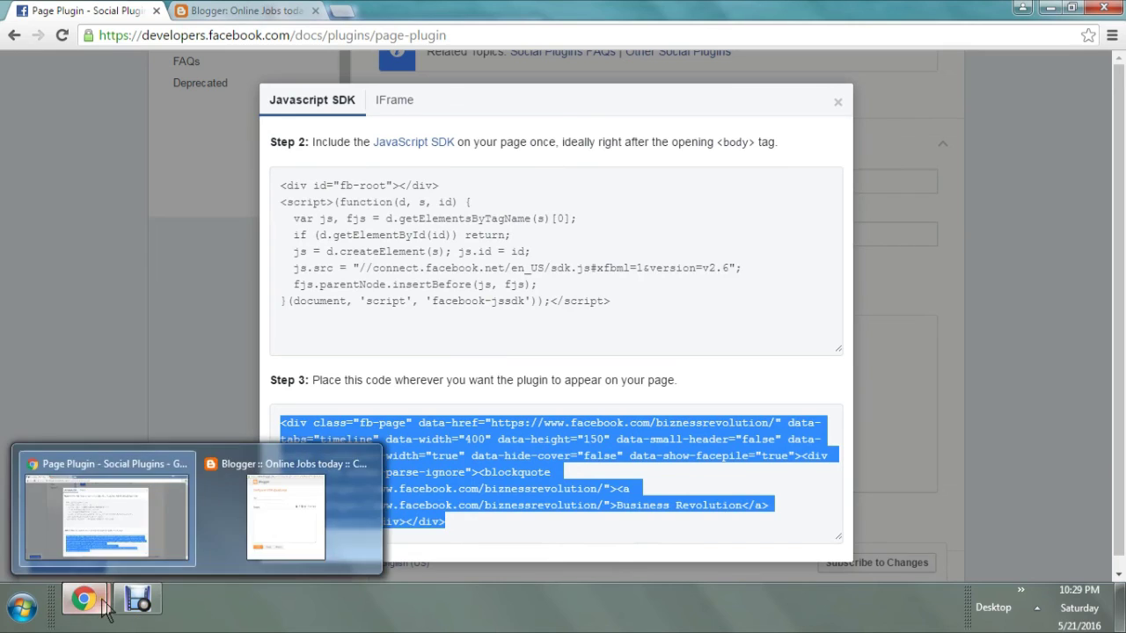
left_click(249, 514)
right_click(287, 332)
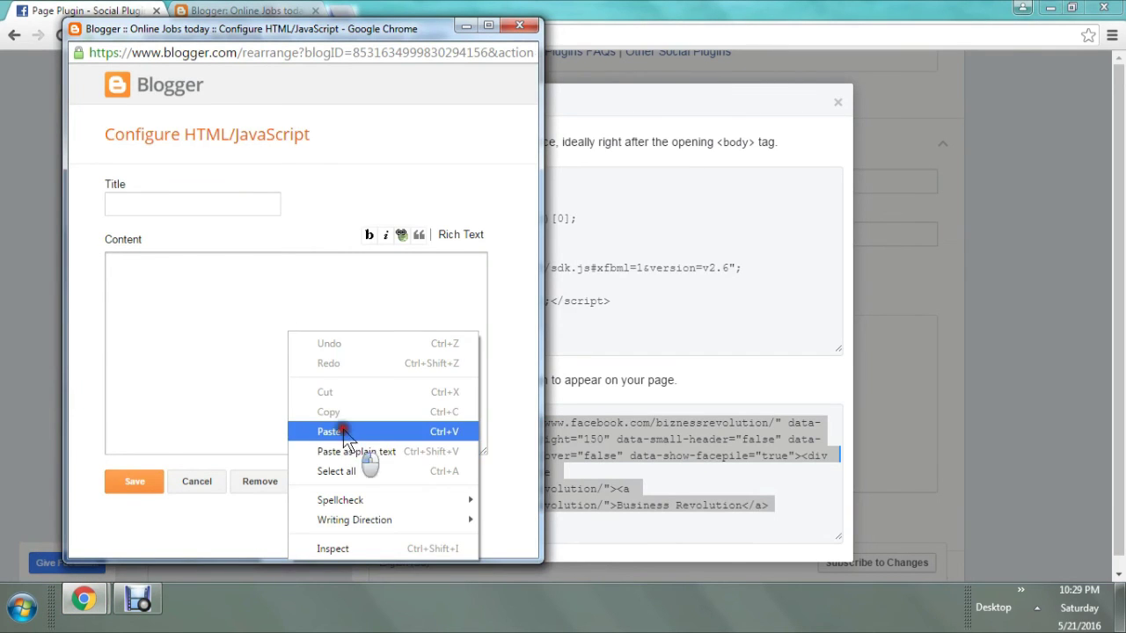
left_click(343, 432)
left_click(134, 481)
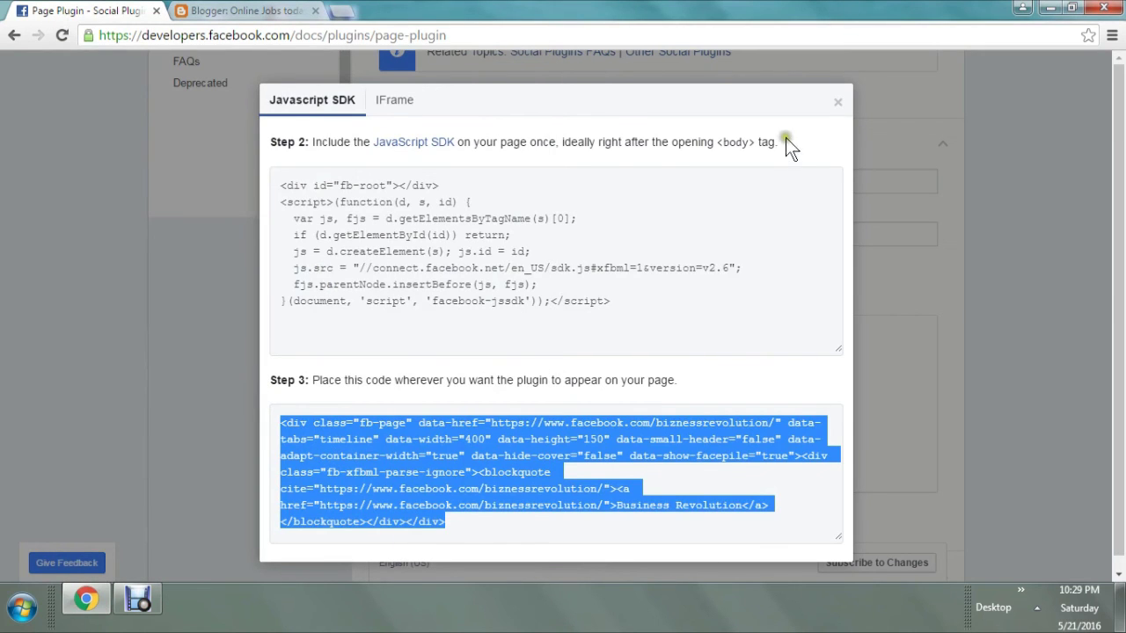
left_click(211, 11)
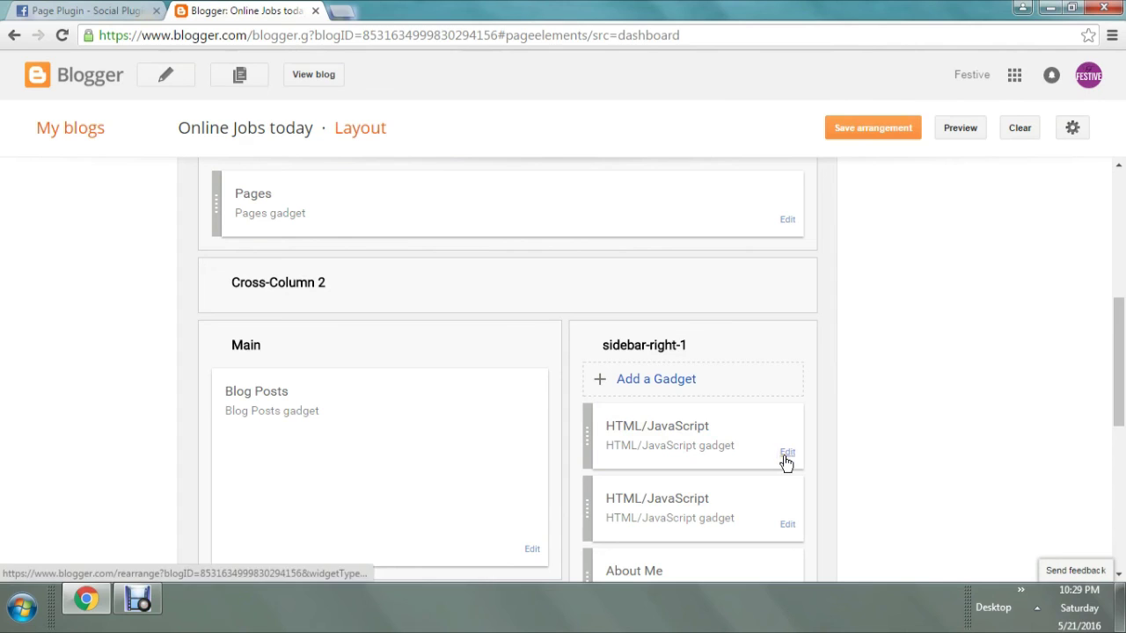
- Save the Blogger layout arrangement and view the live trendingonlinejob.blogspot.com blog in a new tab
left_click(875, 133)
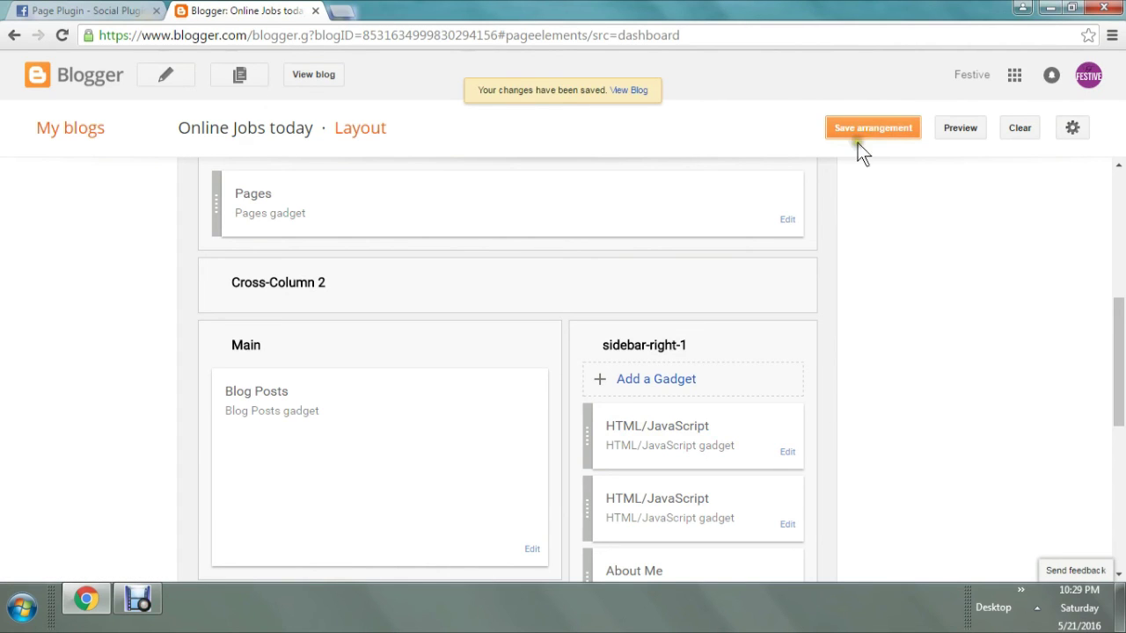
left_click(635, 93)
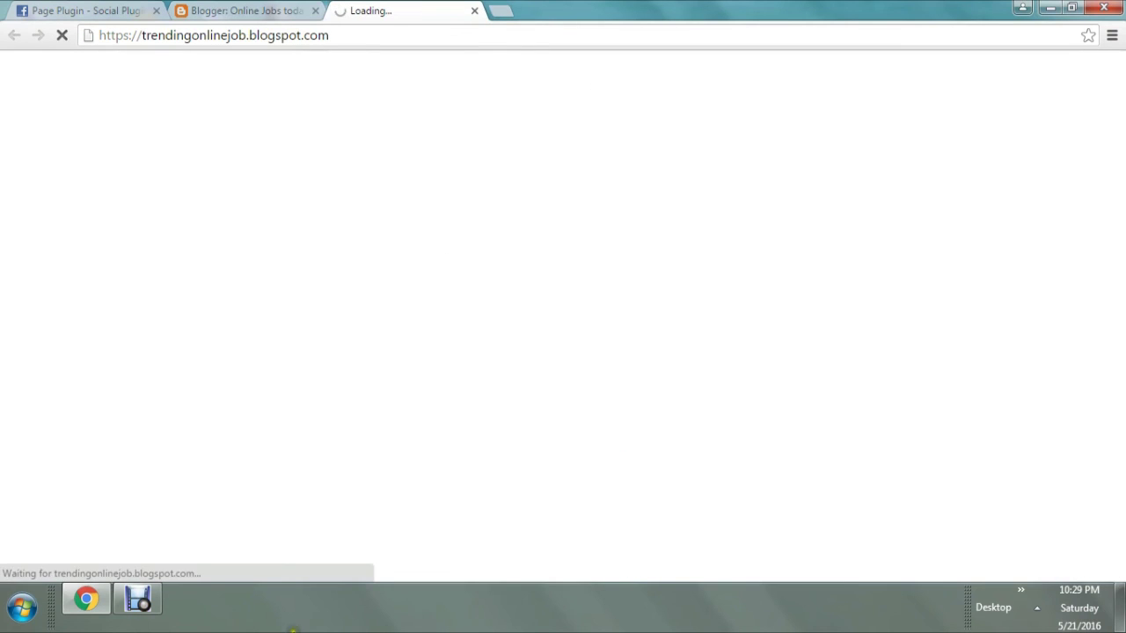